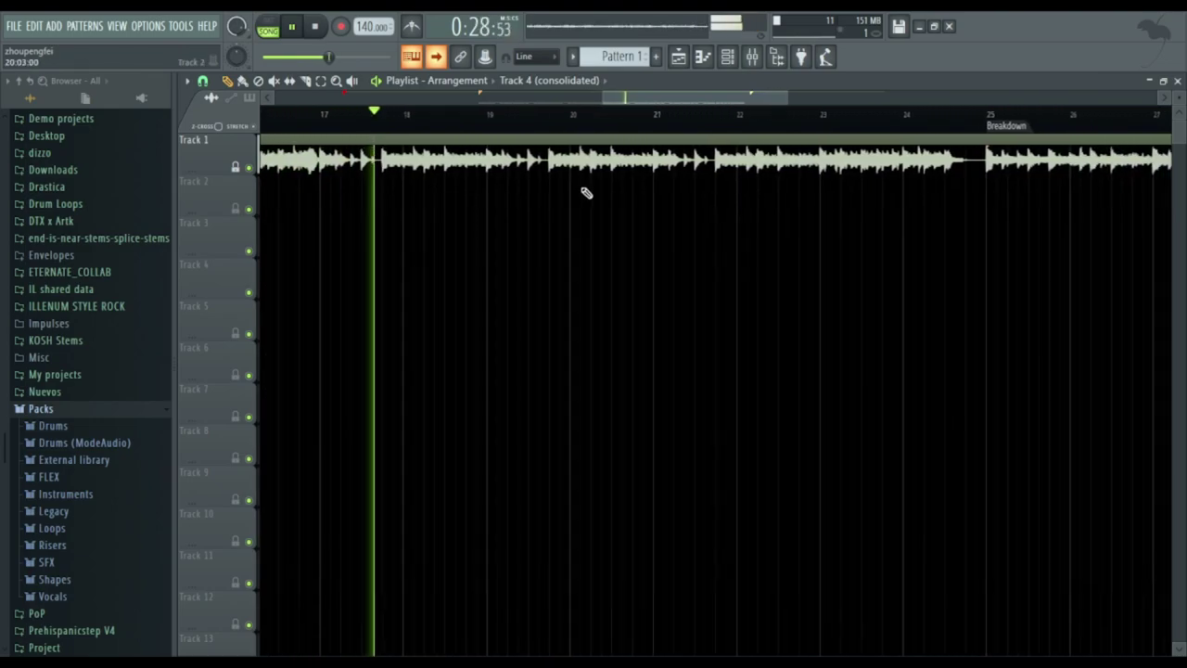
Stop playback and preview the Laurie Webb Ahh C sample from the Vocals pack.
key("space")
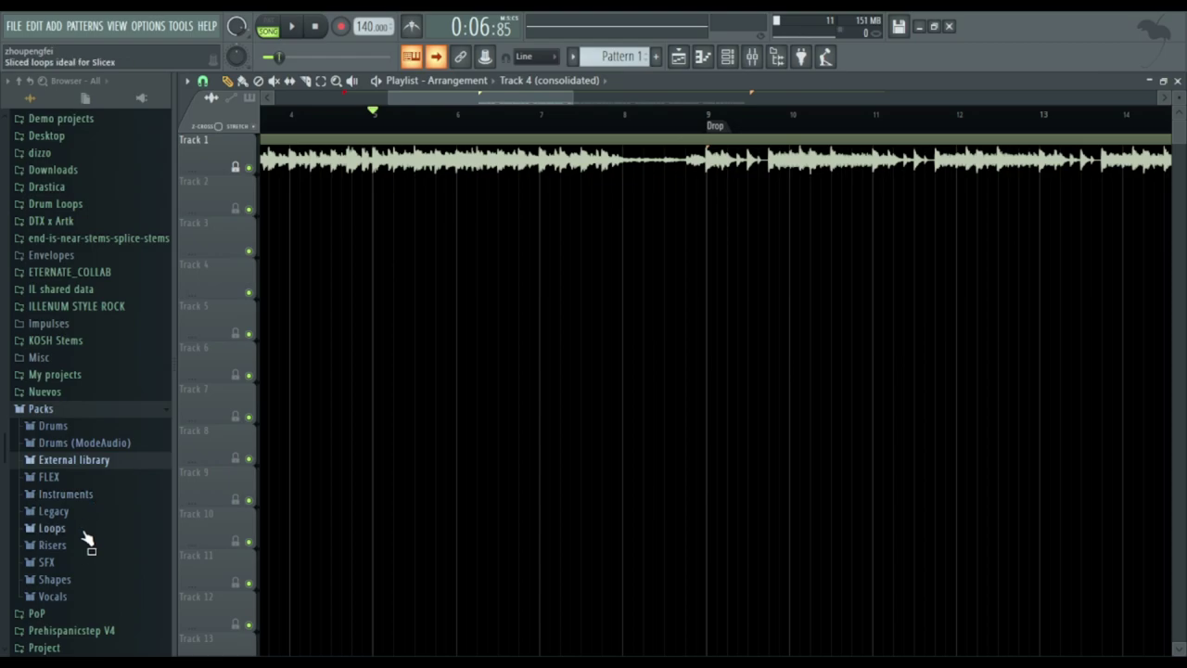
left_click(78, 599)
scroll(93, 458, "down", 4)
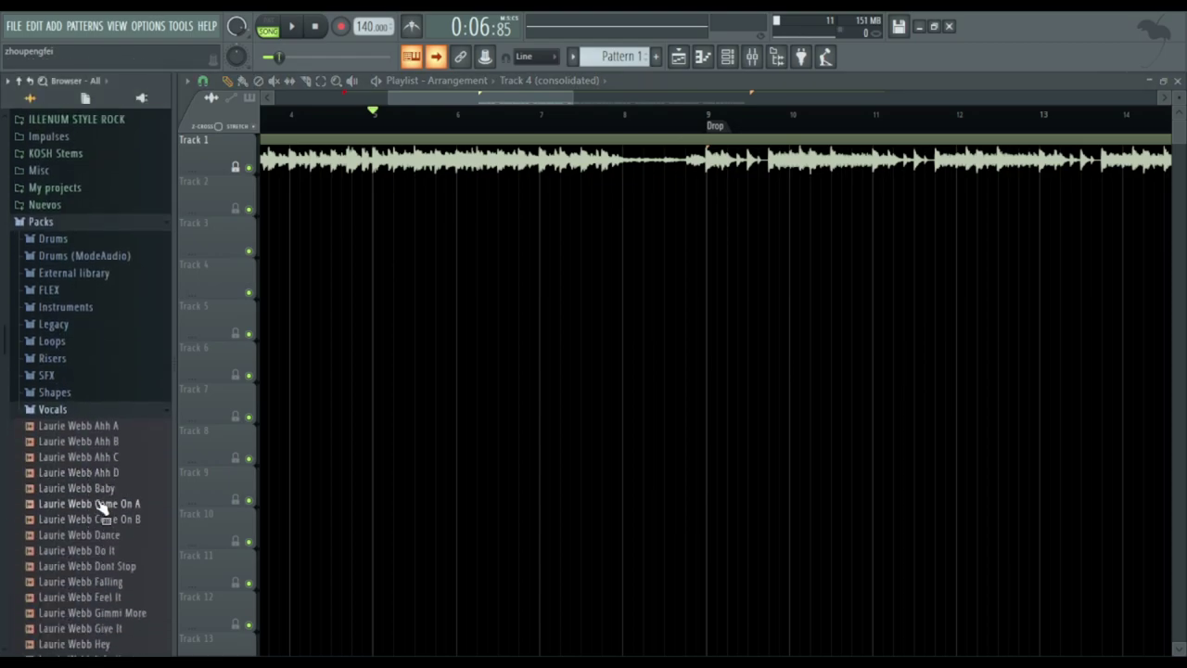
left_click(114, 457)
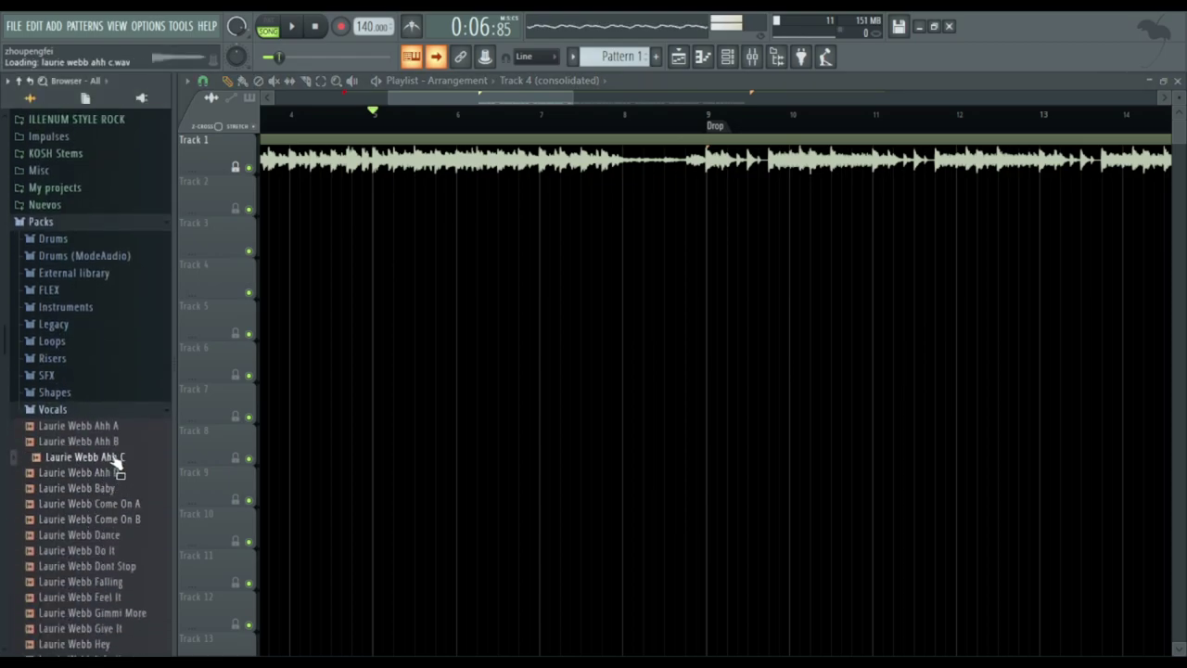
Load Laurie Webb Ahh C into the channel rack as a new sampler channel and bring up its settings.
left_click(728, 57)
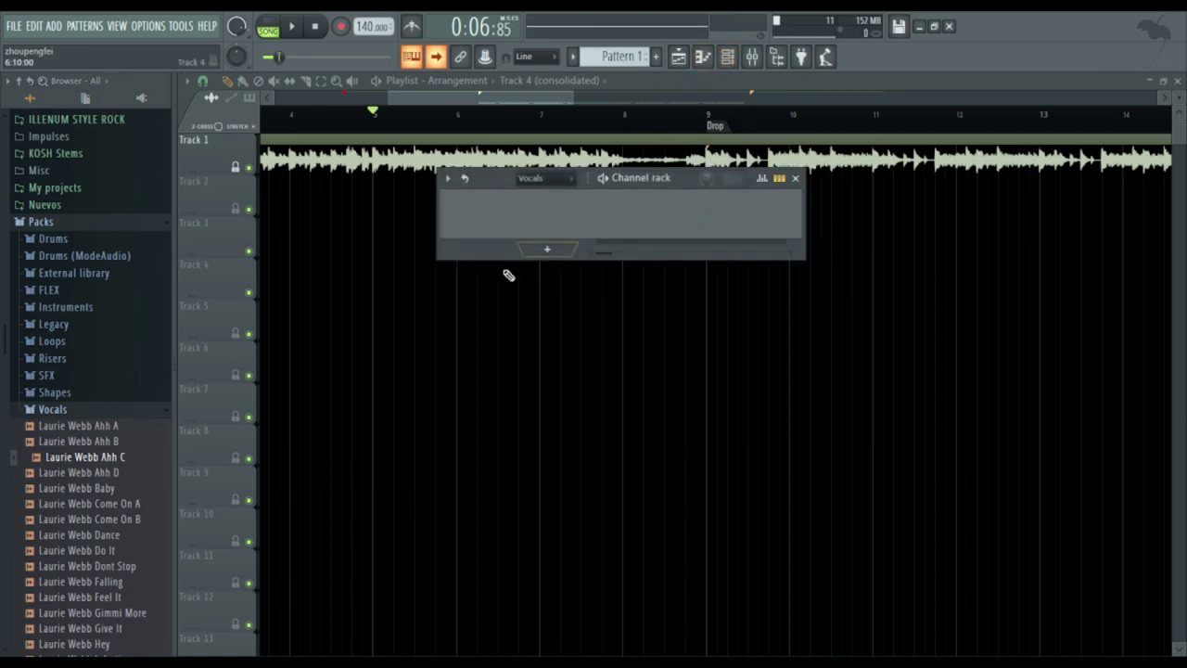
left_click_drag(95, 462, 523, 215)
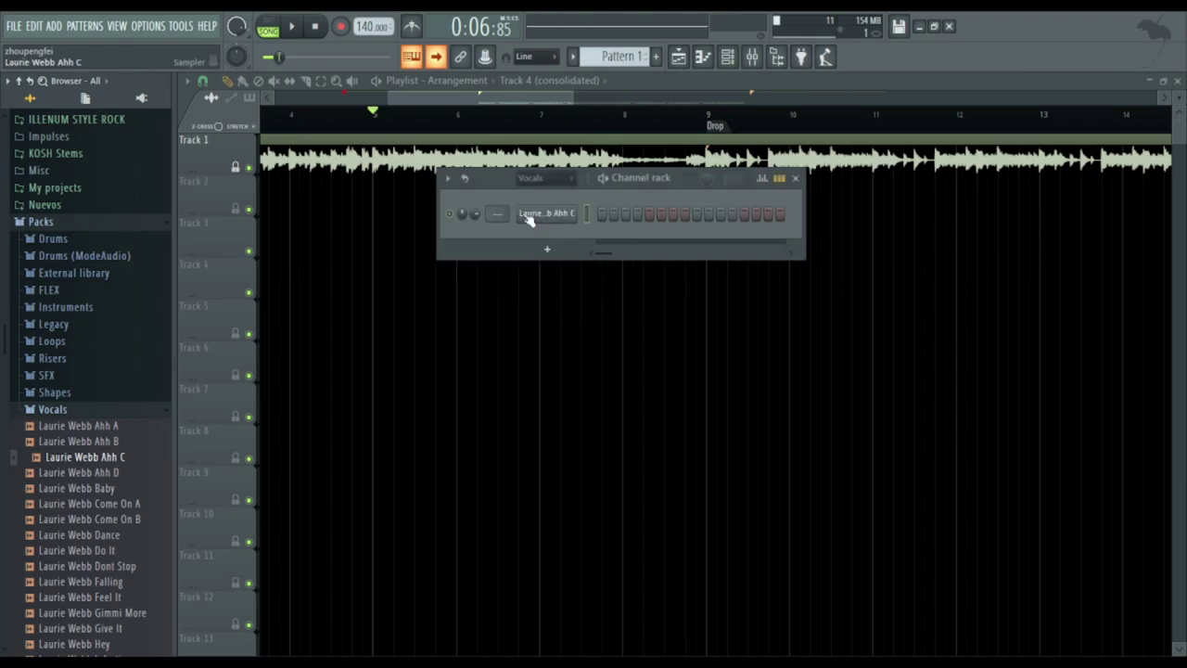
left_click(566, 218)
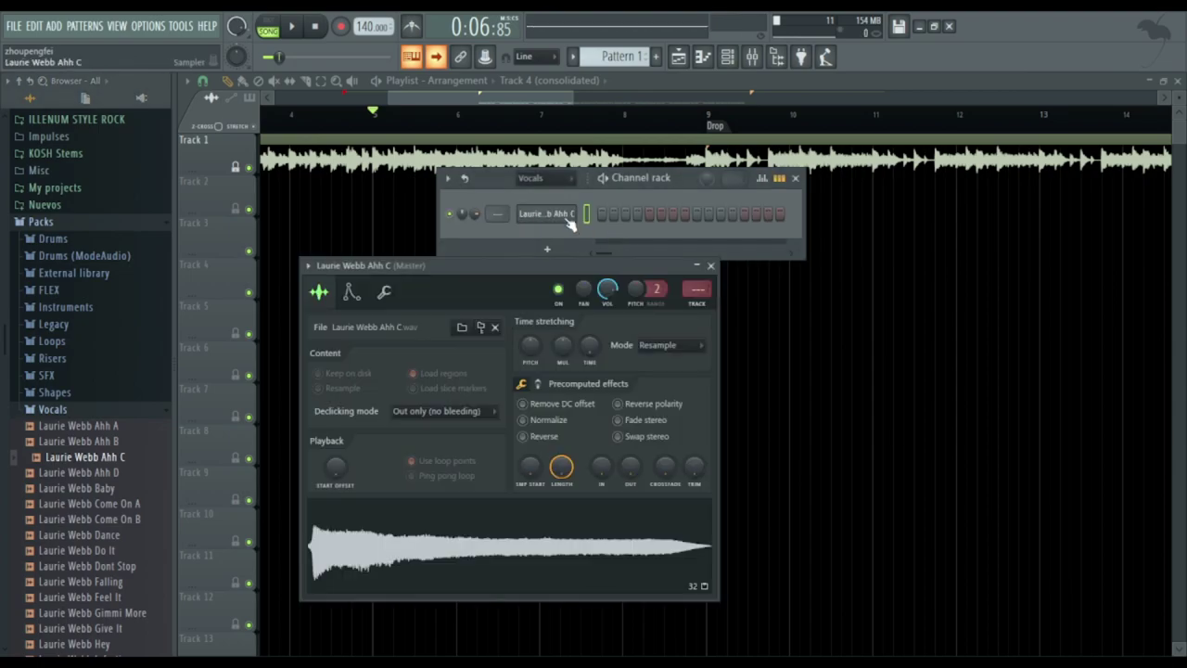
left_click_drag(560, 270, 610, 184)
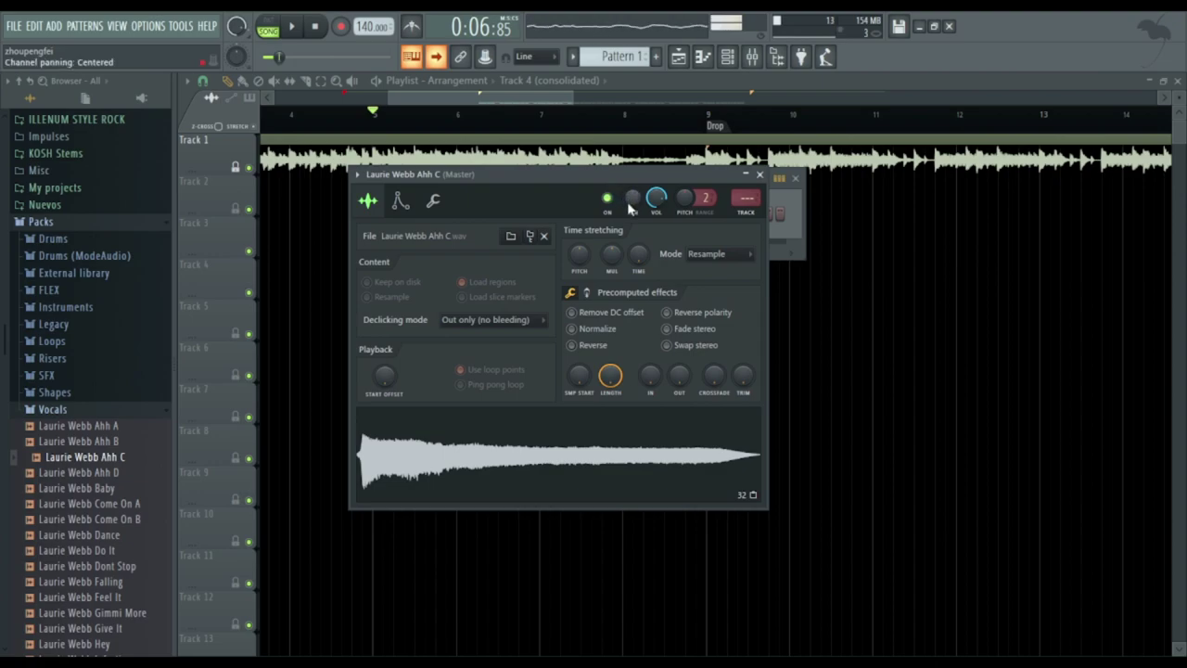
left_click_drag(558, 180, 604, 141)
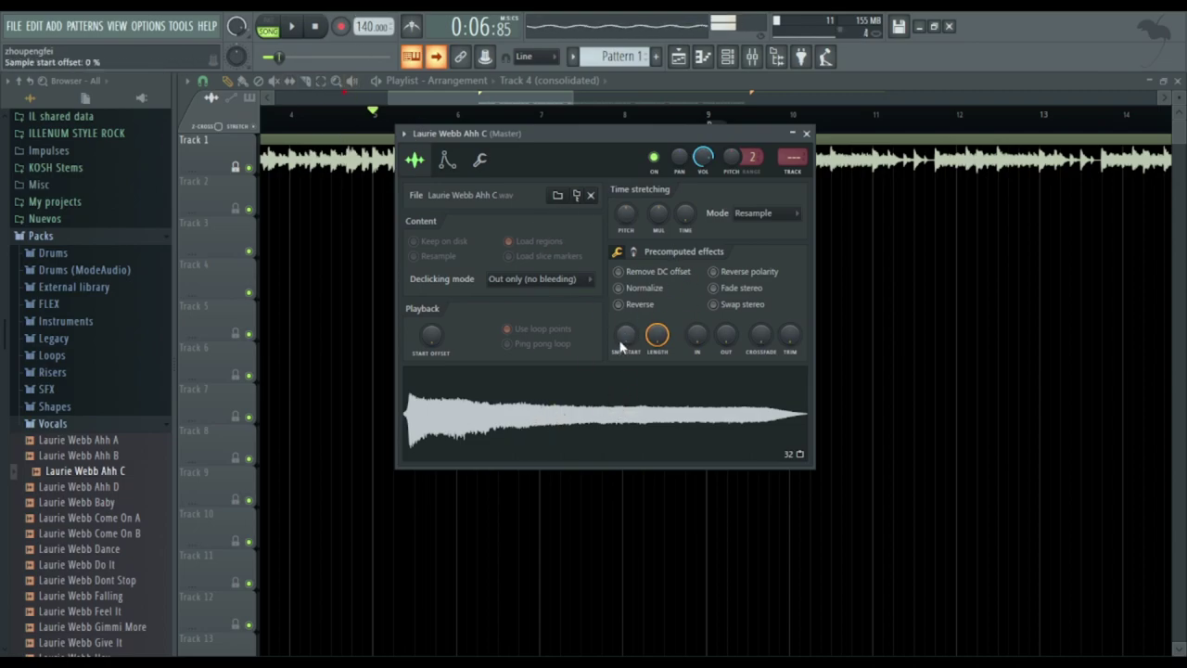
Trim the sample's start and length to a short sustained part of the vocal and test it with a few notes.
left_click_drag(626, 336, 657, 360)
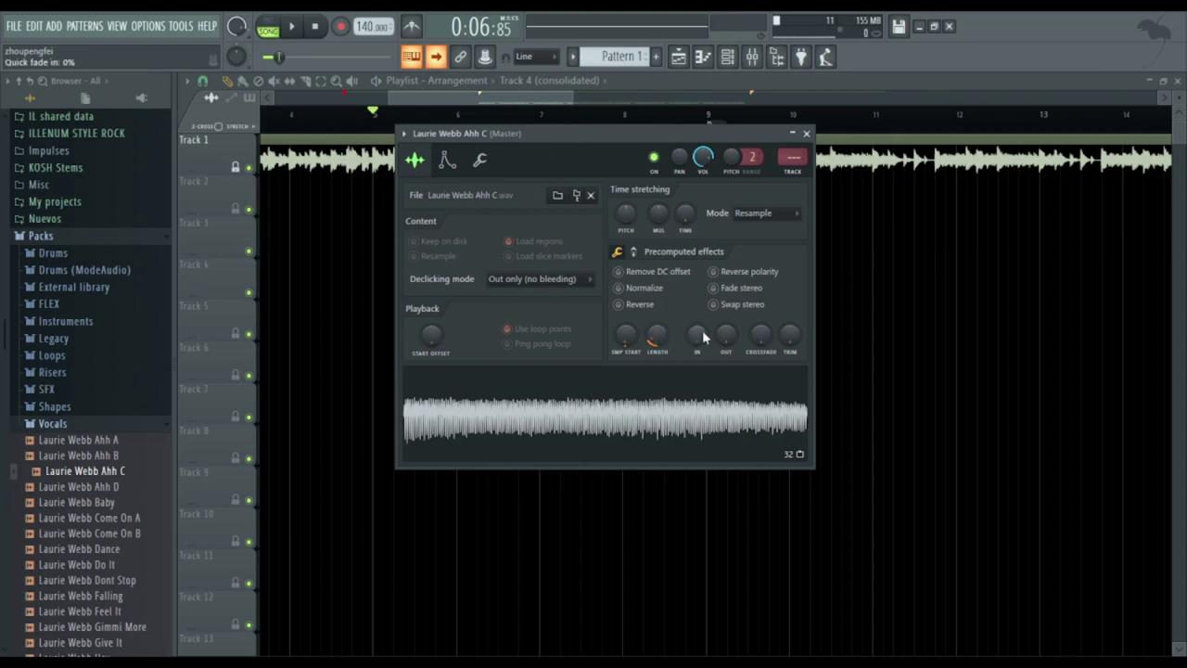
key("q")
key("q")
key("j")
key("j")
key("q")
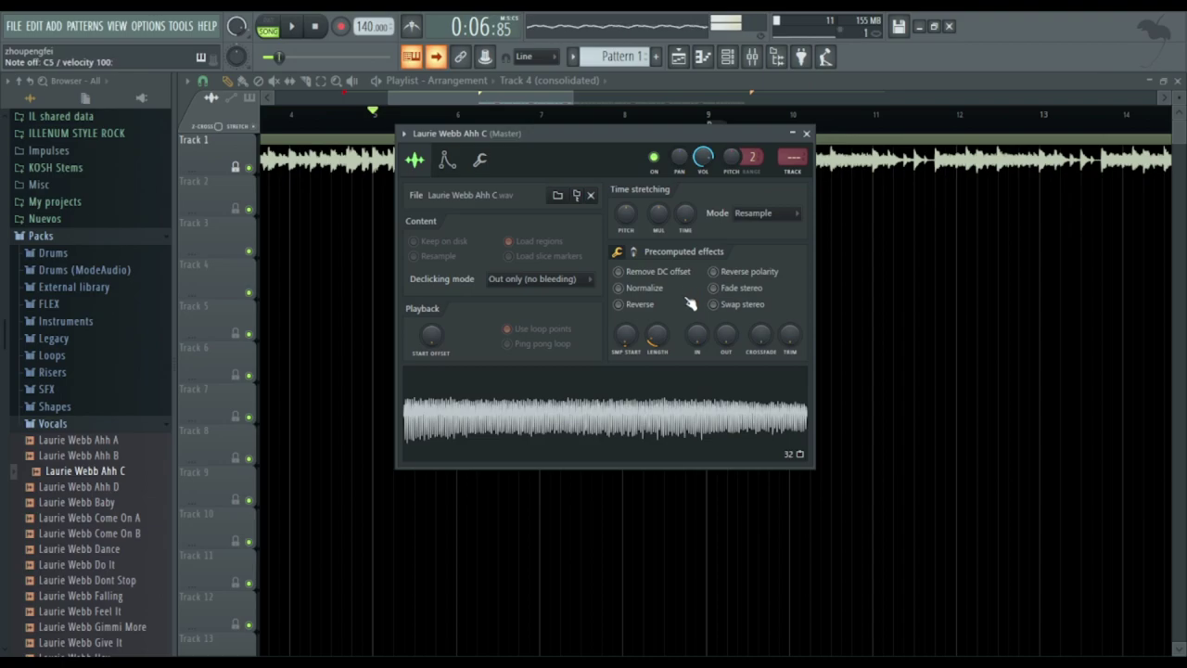
key("h")
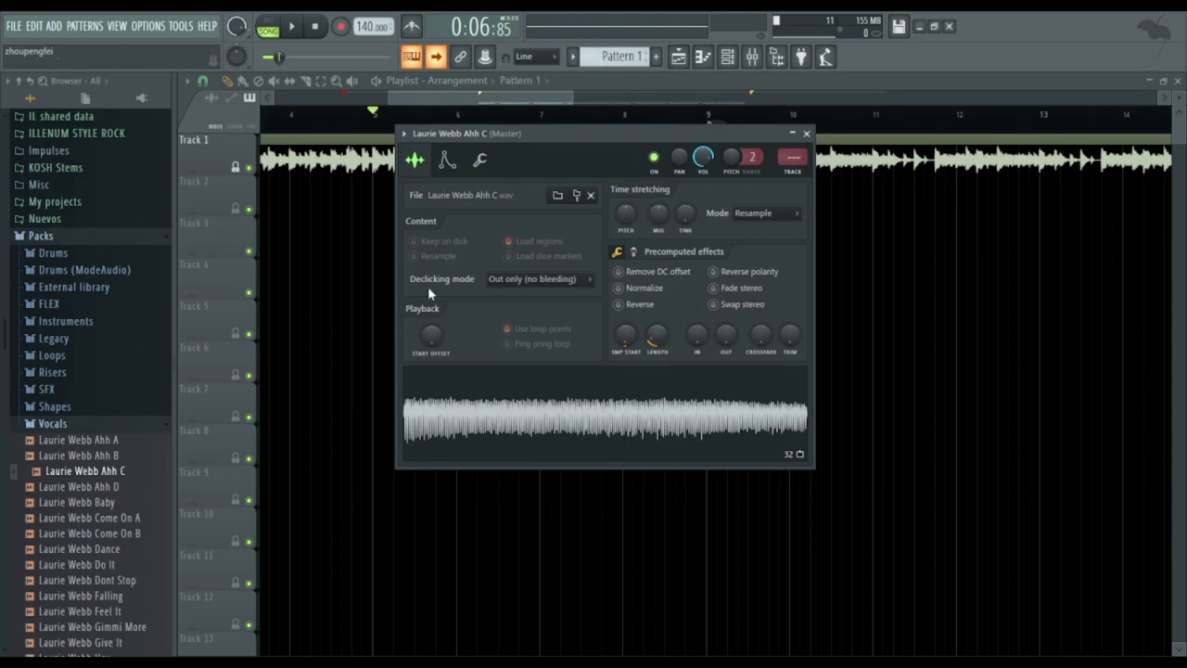
Enable the sampler's volume envelope with a very short attack, testing it with notes.
left_click(447, 160)
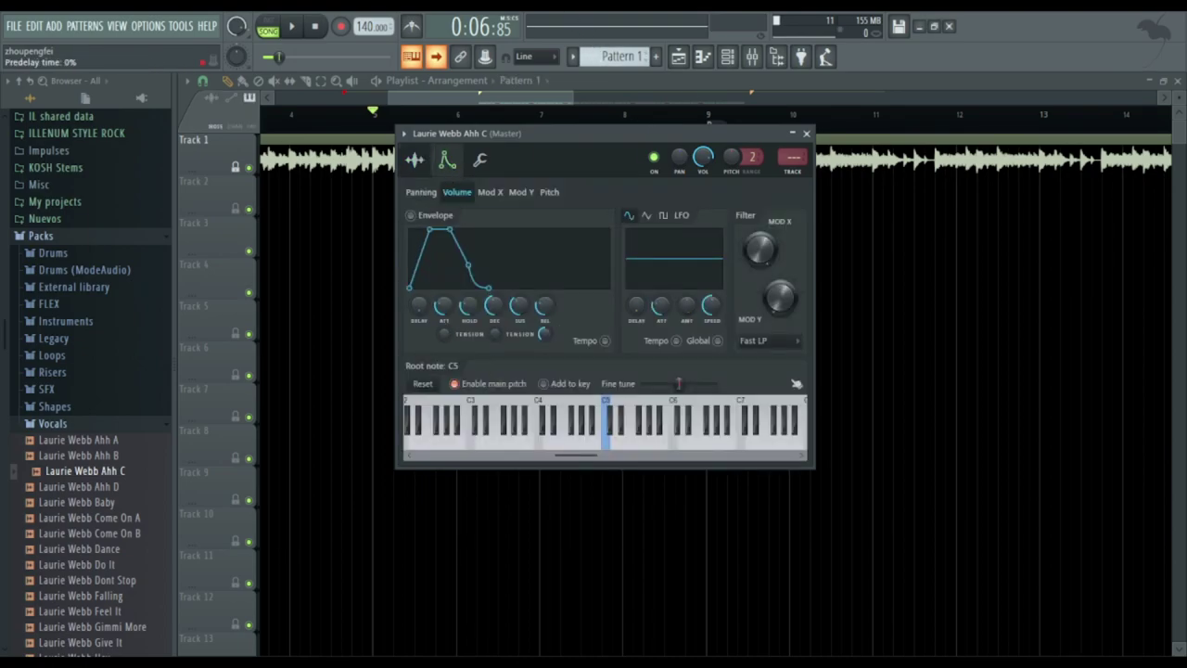
left_click_drag(444, 308, 444, 348)
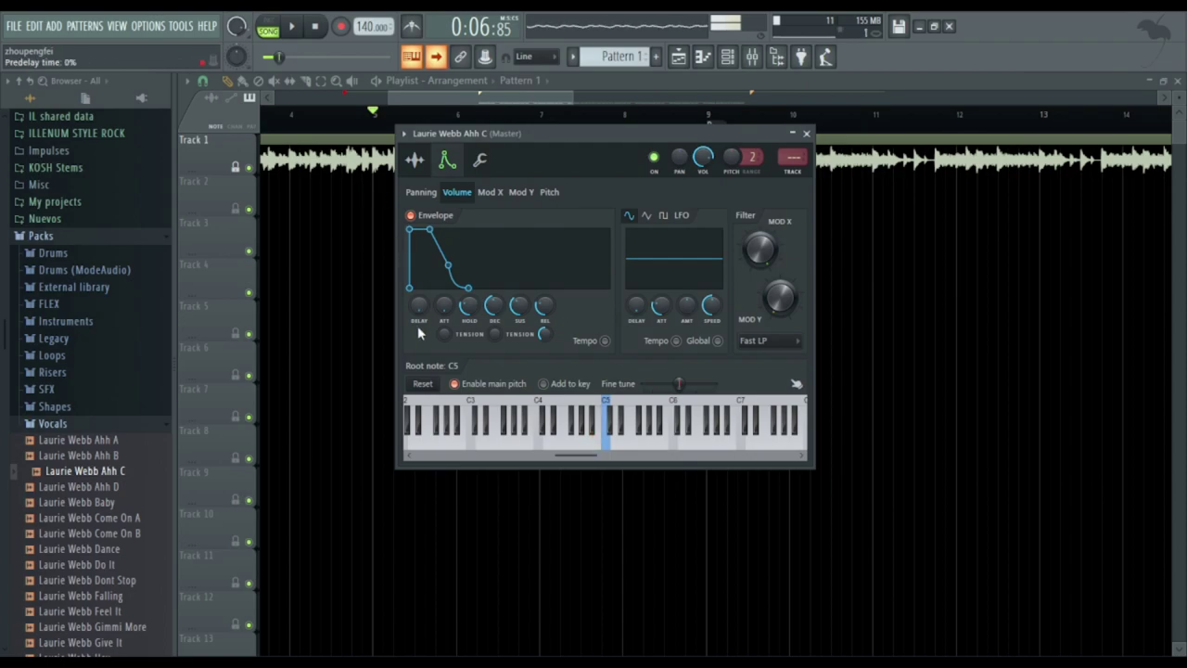
key("m")
left_click_drag(437, 310, 445, 303)
key("m")
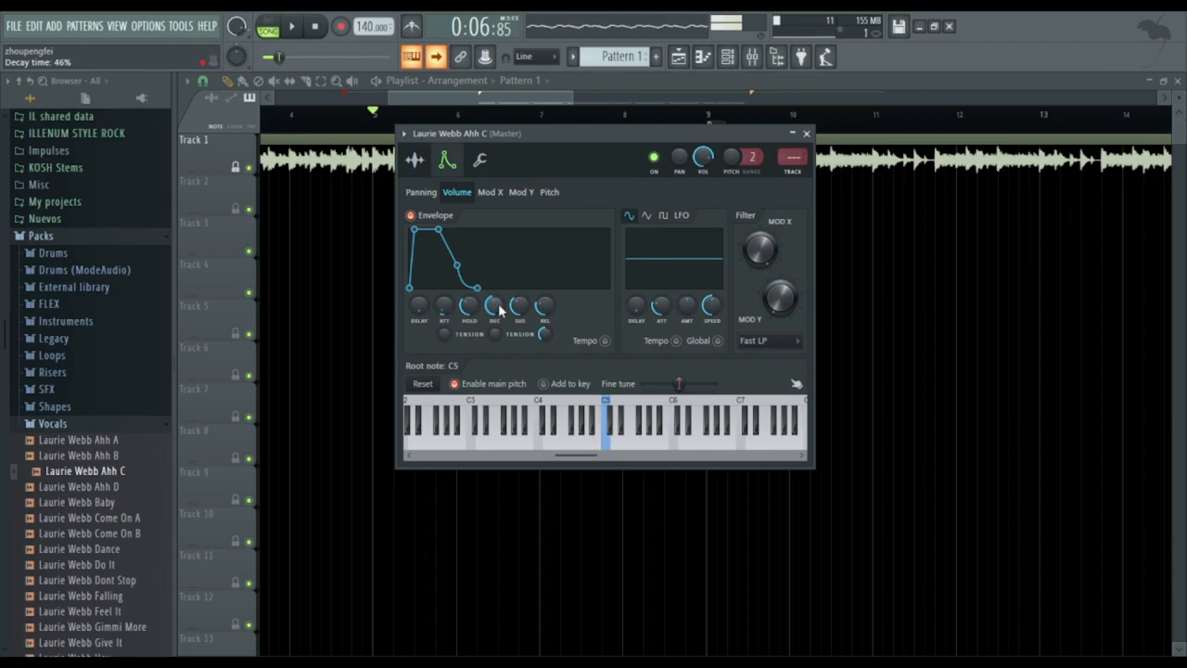
Shorten the volume envelope's decay and release and lower its sustain to about 1% for a plucky chop.
key("m")
left_click_drag(494, 306, 493, 312)
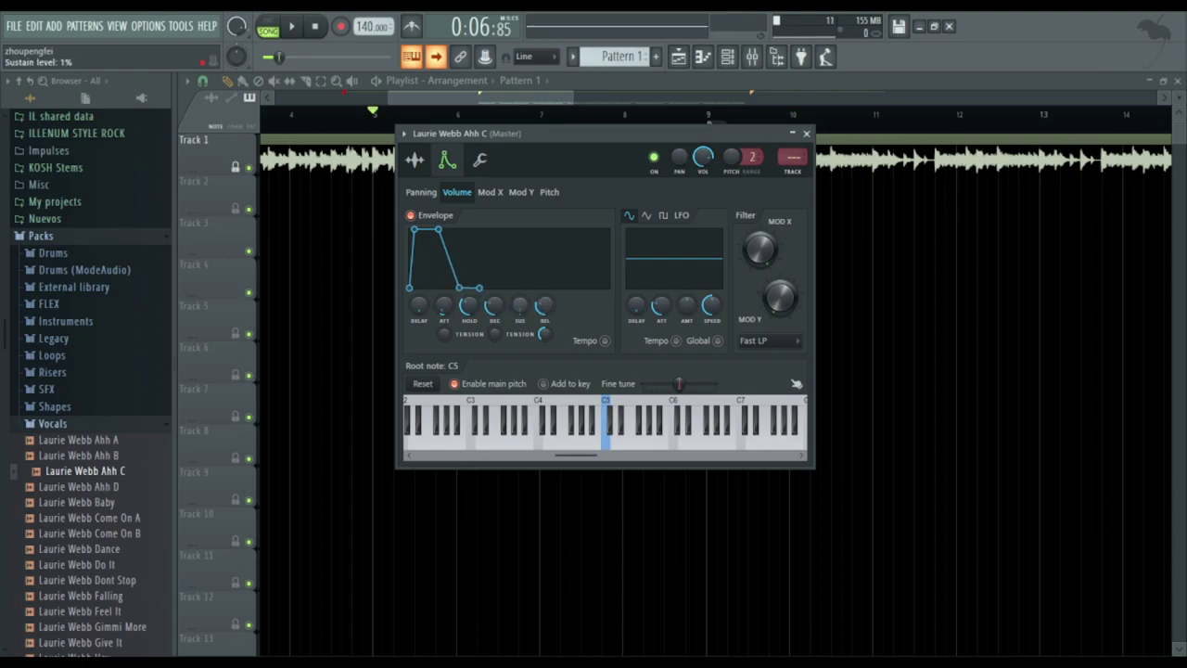
left_click_drag(547, 309, 547, 320)
key("m")
key("i")
left_click_drag(545, 306, 546, 308)
key("i")
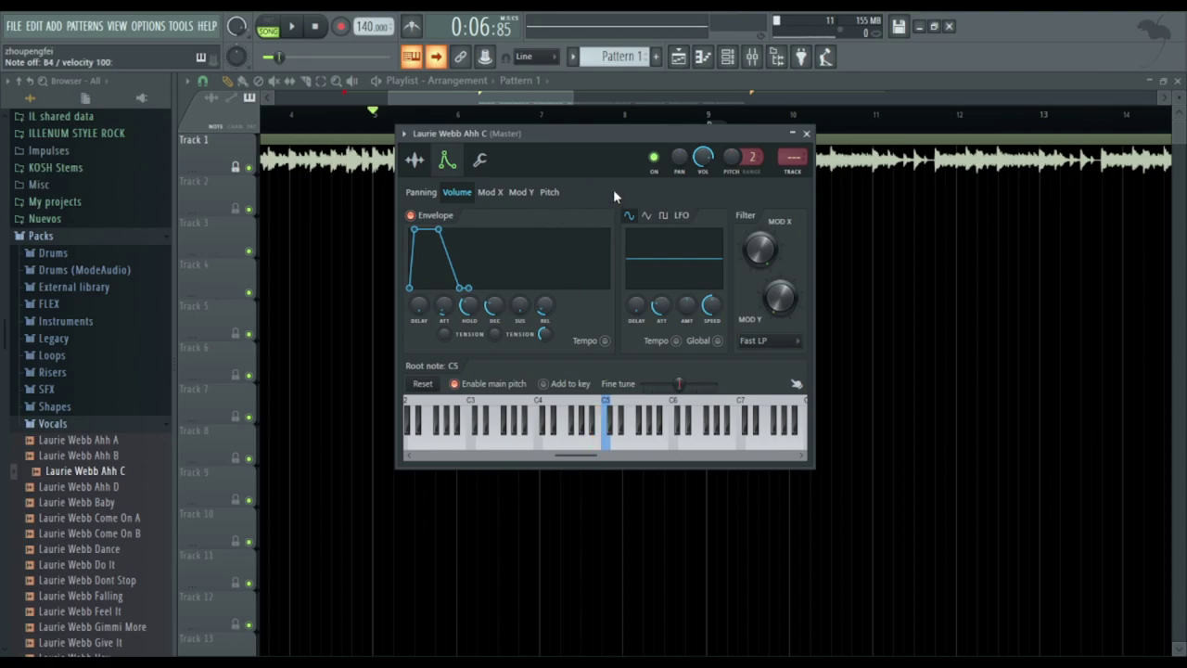
Play several notes around C5 to audition the shaped vocal chop.
key("comma")
key("comma")
key("m")
key("comma")
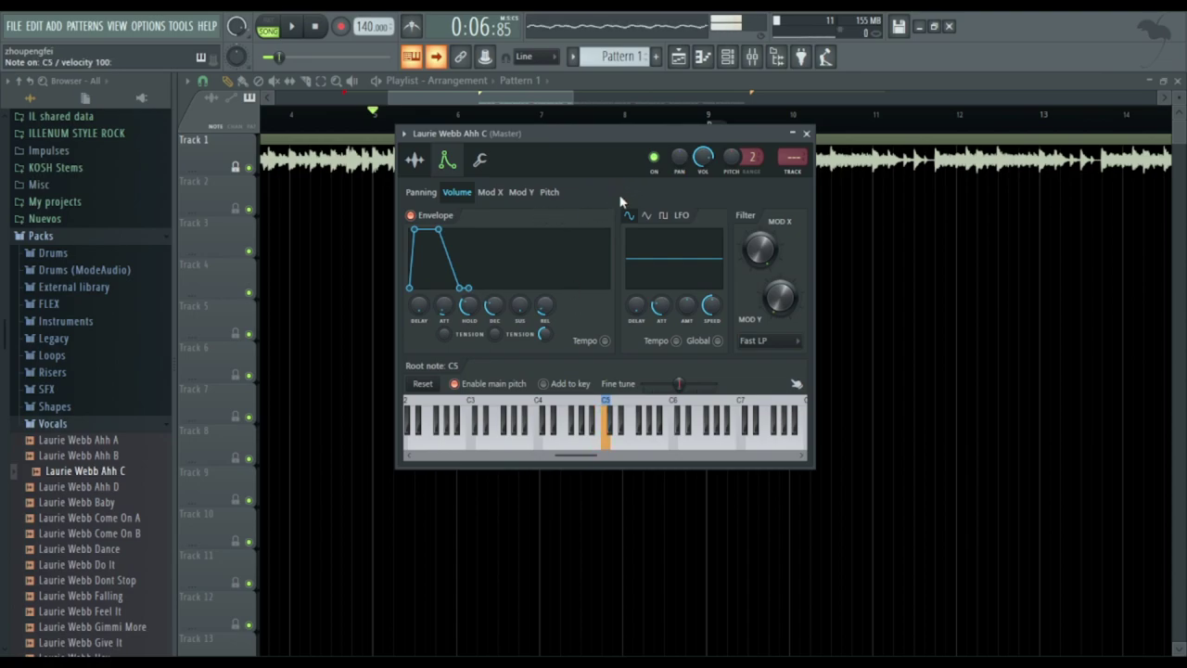
key("comma")
key("h")
key("h")
key("h")
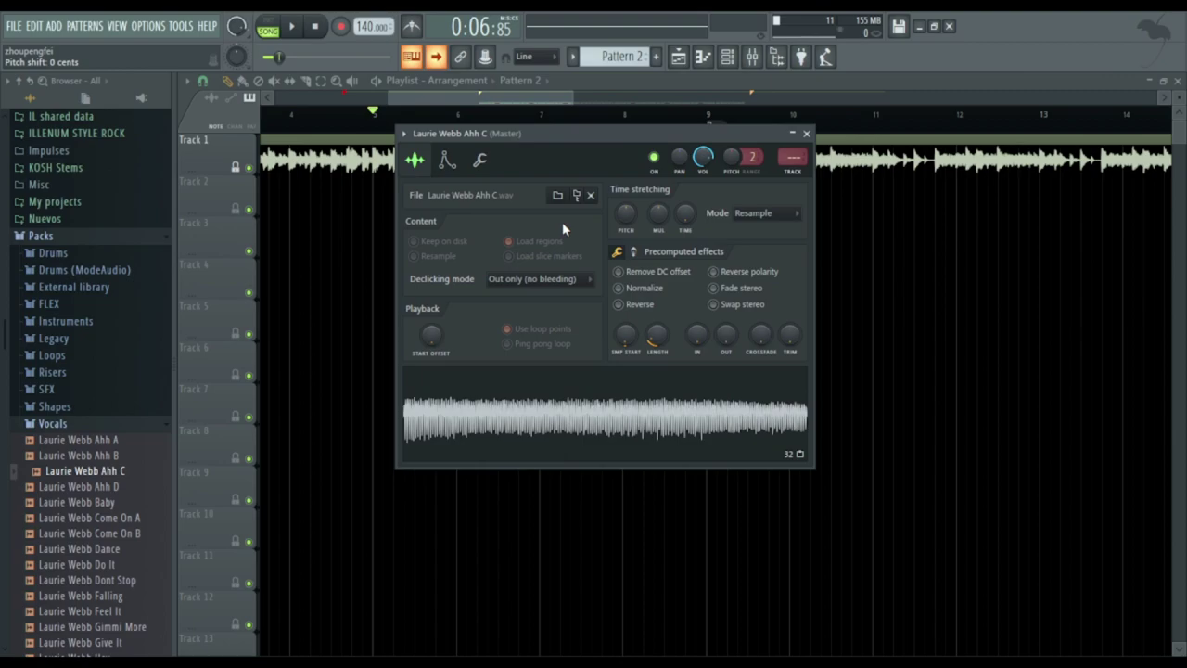
Open the piano roll for the Laurie Webb Ahh C channel in Pattern 2 and sound its C5 key.
left_click(726, 58)
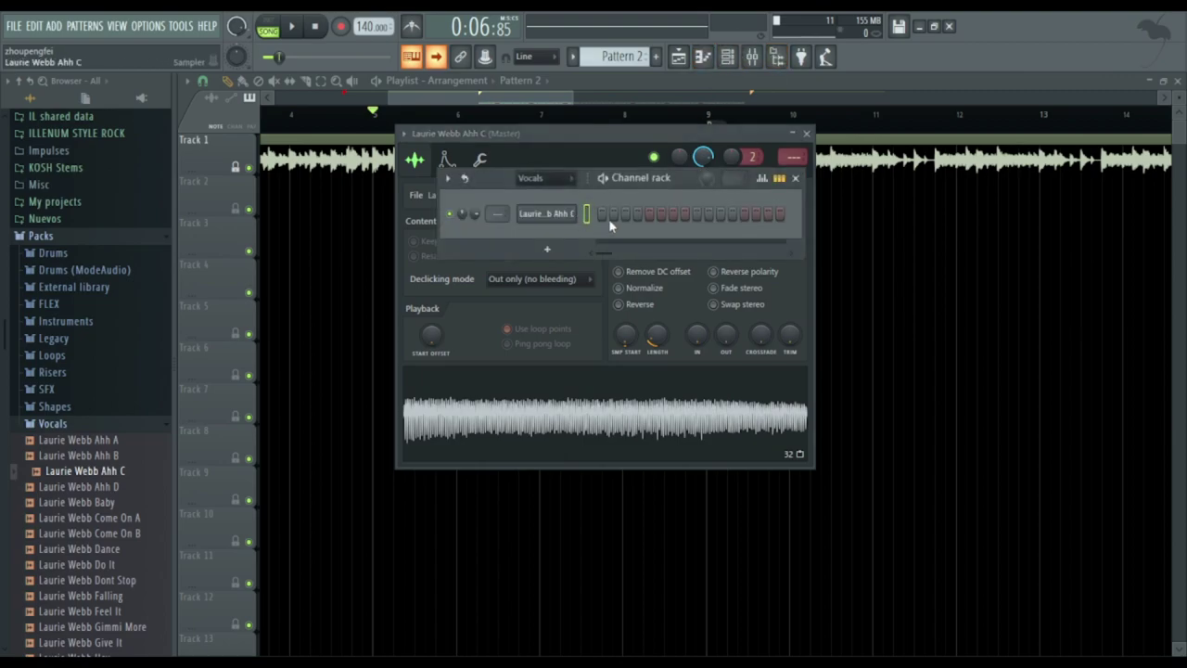
key("F7")
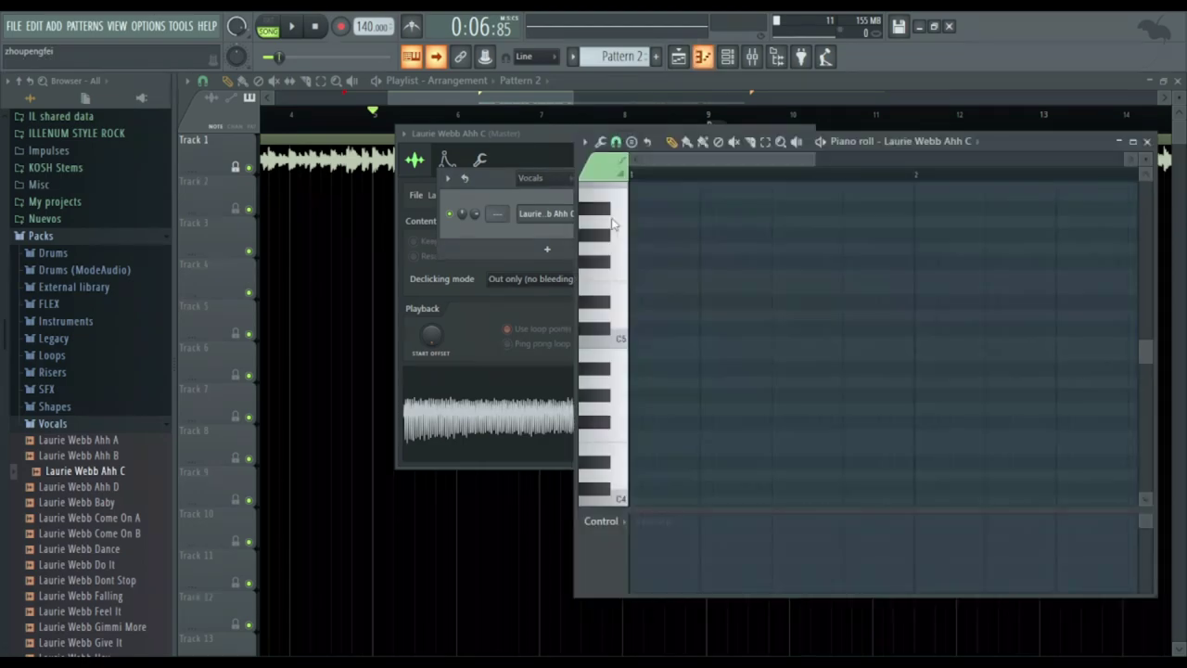
left_click(621, 342)
left_click(621, 343)
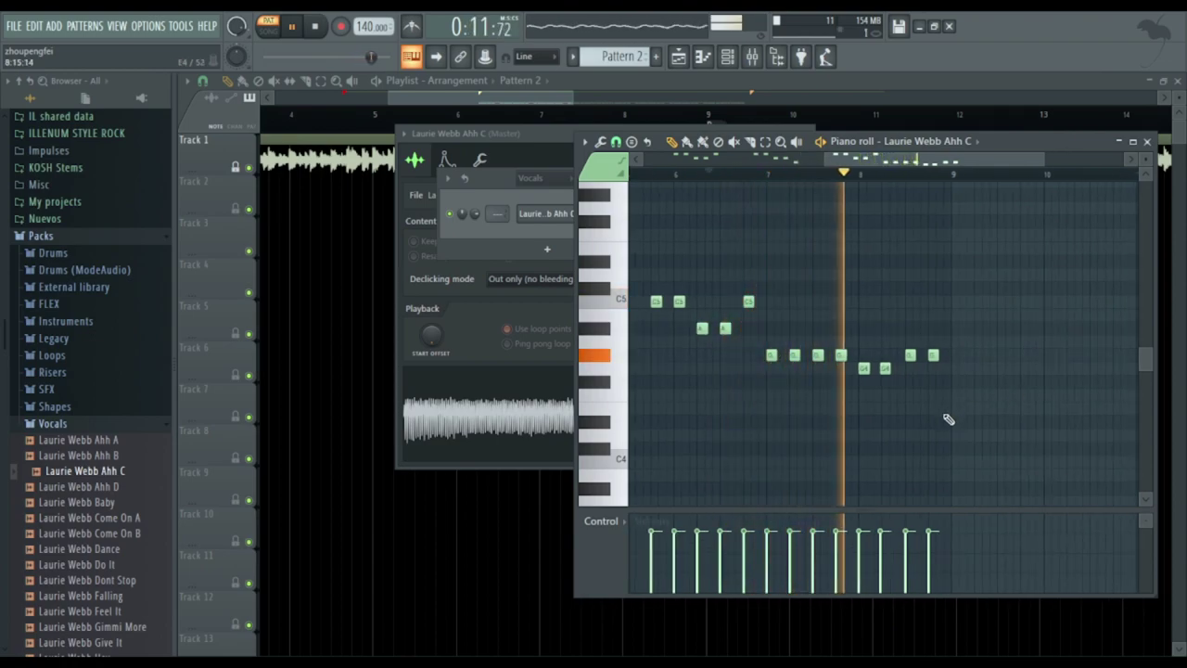
Lower the G#4 note just before bar 8 to G4, nudge the third G4 slightly later, and replay the phrase.
key("space")
left_click_drag(839, 355, 837, 370)
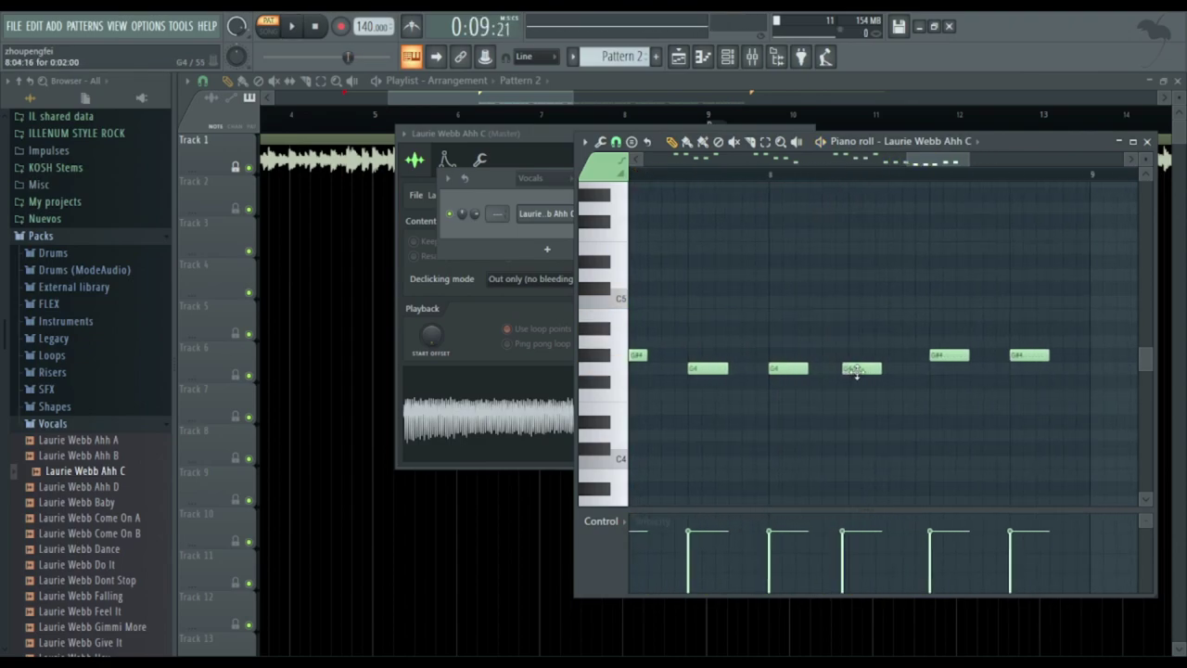
left_click_drag(856, 372, 862, 372)
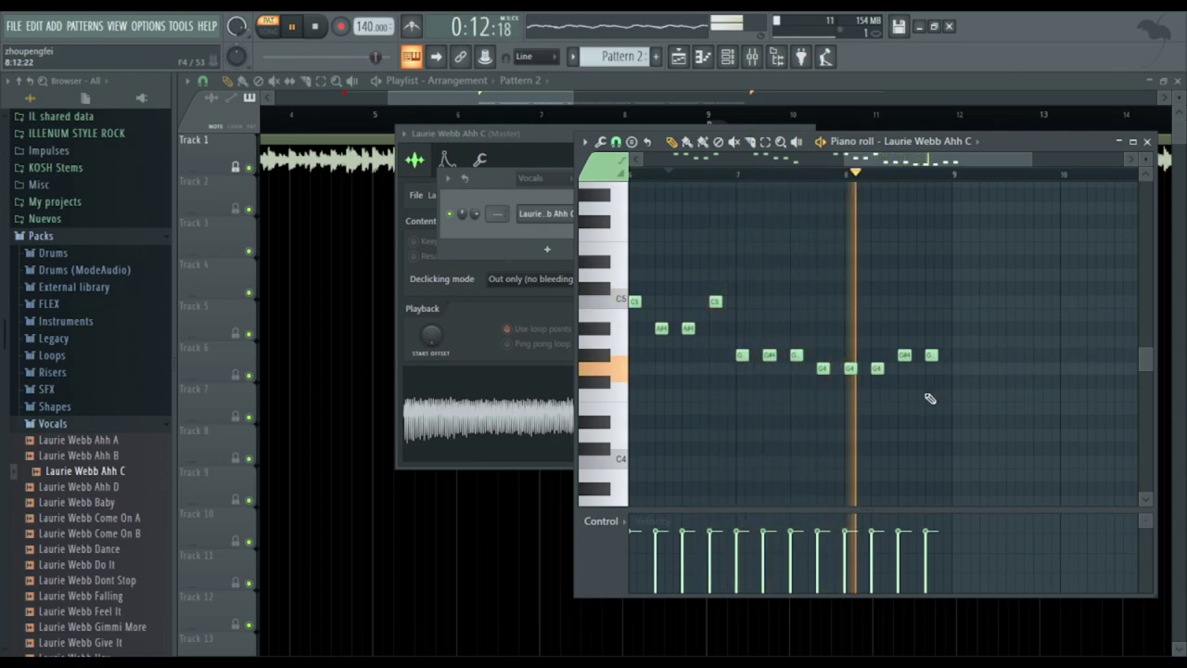
key("space")
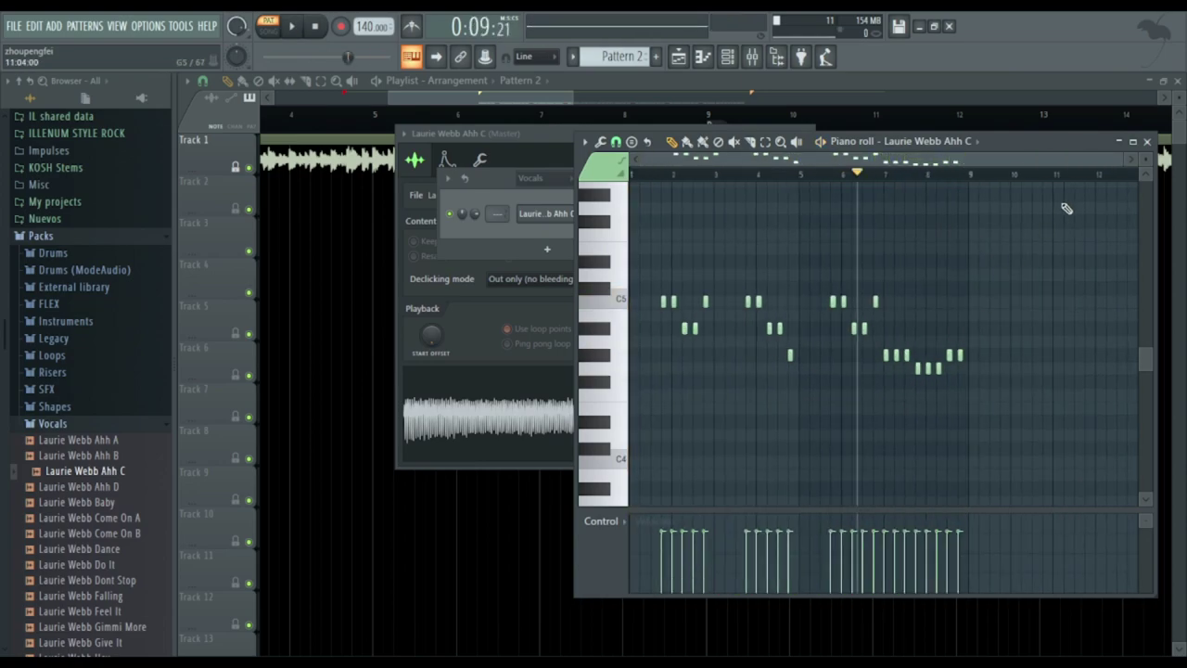
Close the editing windows, place Pattern 2 on Track 2 at the Drop marker in bar 9, and switch to song mode.
left_click(1148, 141)
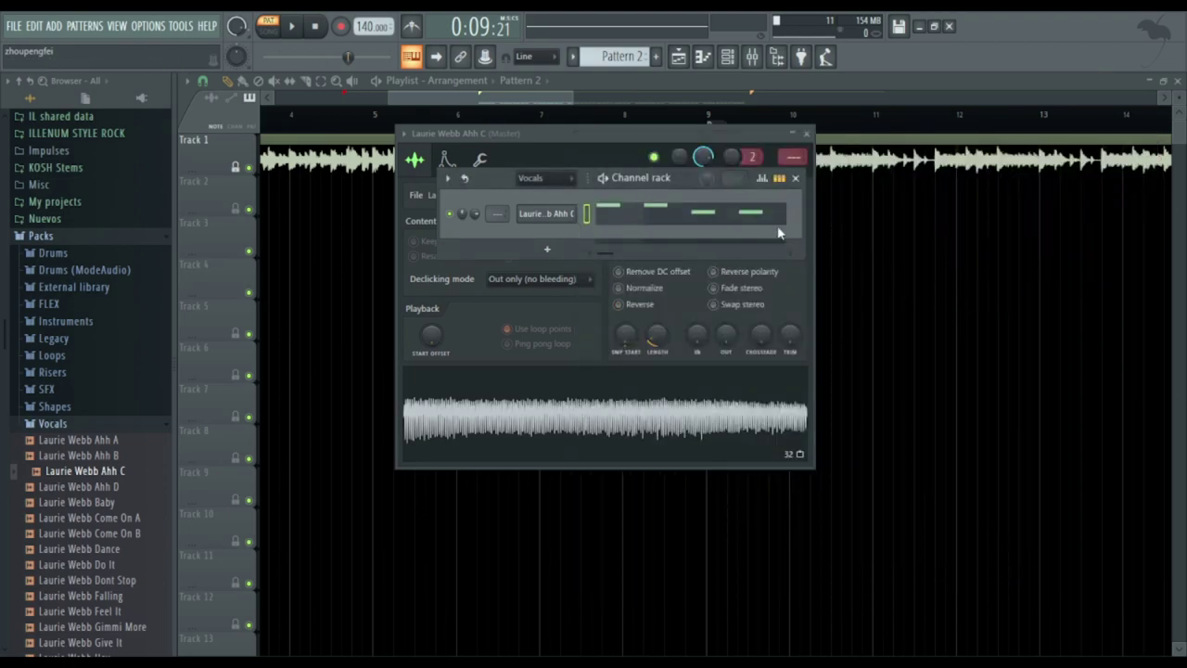
left_click(795, 177)
left_click(807, 134)
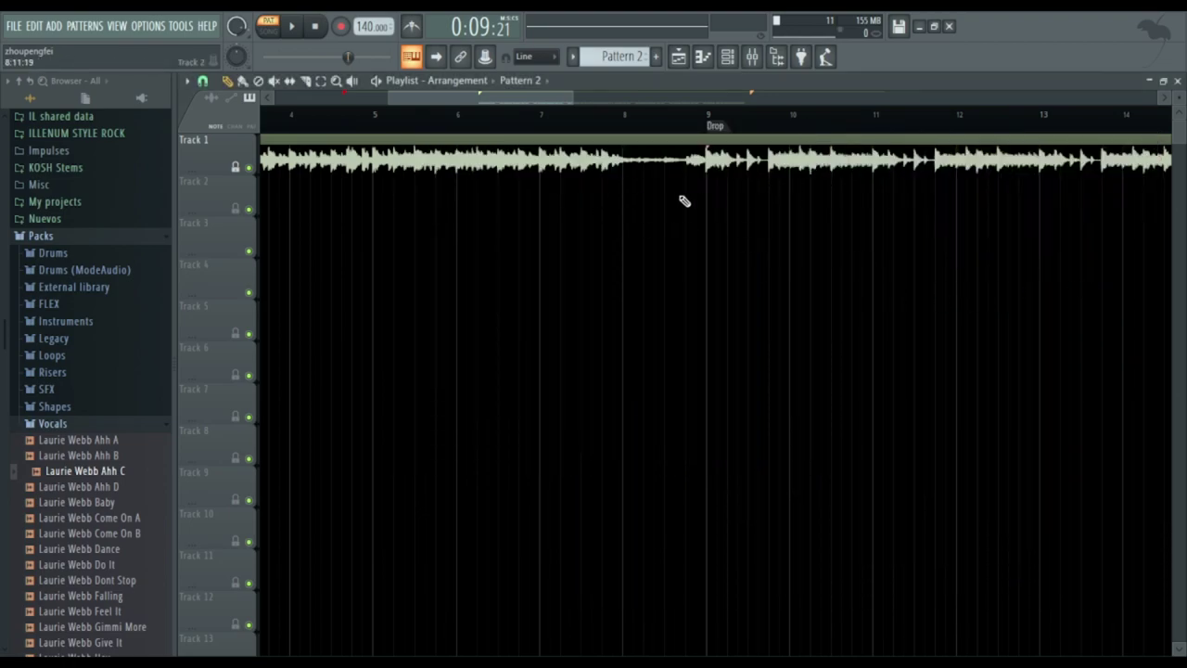
left_click(708, 198)
key("l")
Set the Wasaby DTX Remake BASE clip's channel volume to about 39% and play the drop together with Pattern 2.
double_click(678, 146)
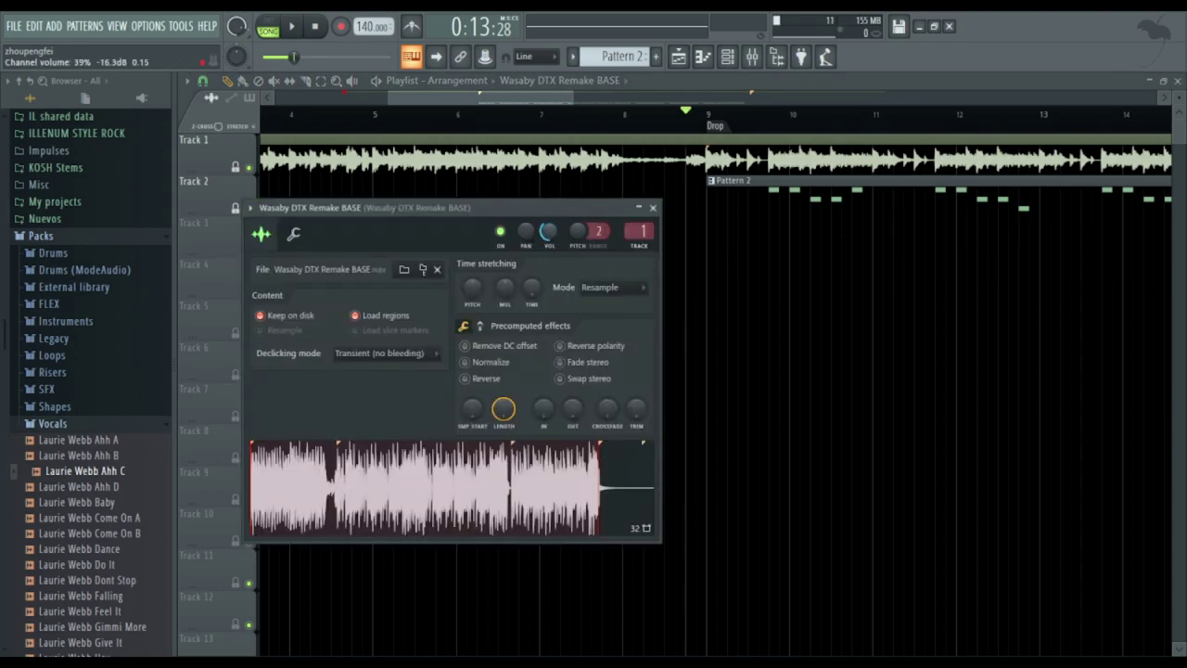
left_click(653, 207)
key("space")
scroll(606, 310, "down", 3)
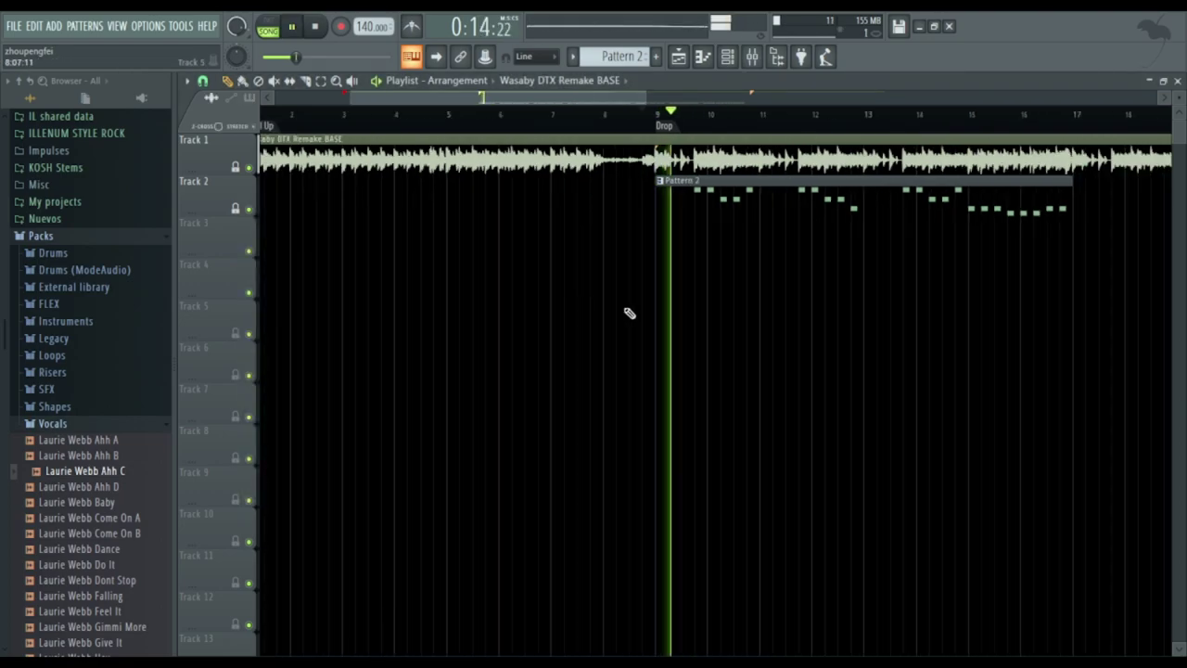
scroll(822, 316, "up", 2)
scroll(665, 328, "down", 2)
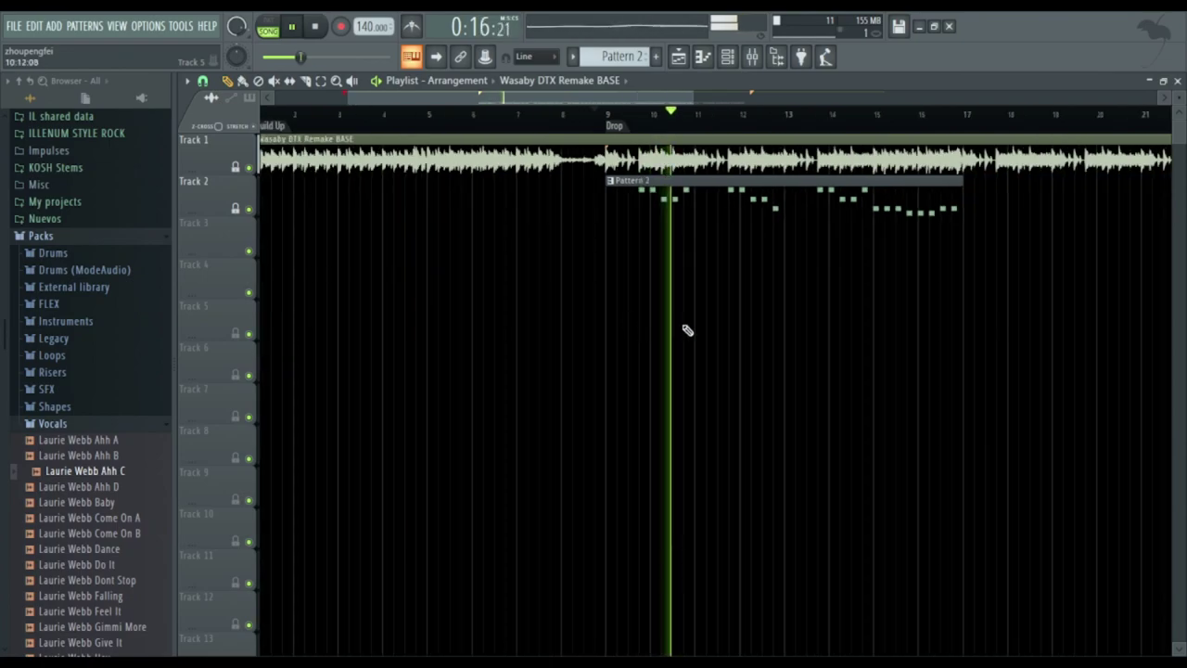
scroll(829, 332, "up", 2)
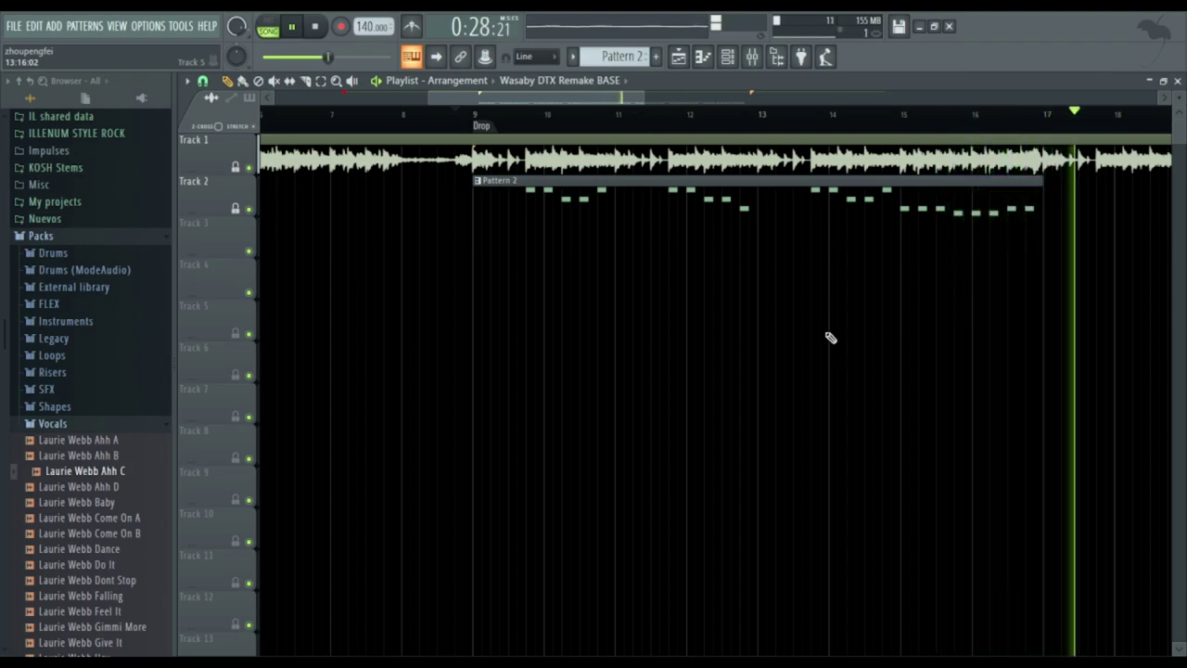
key("space")
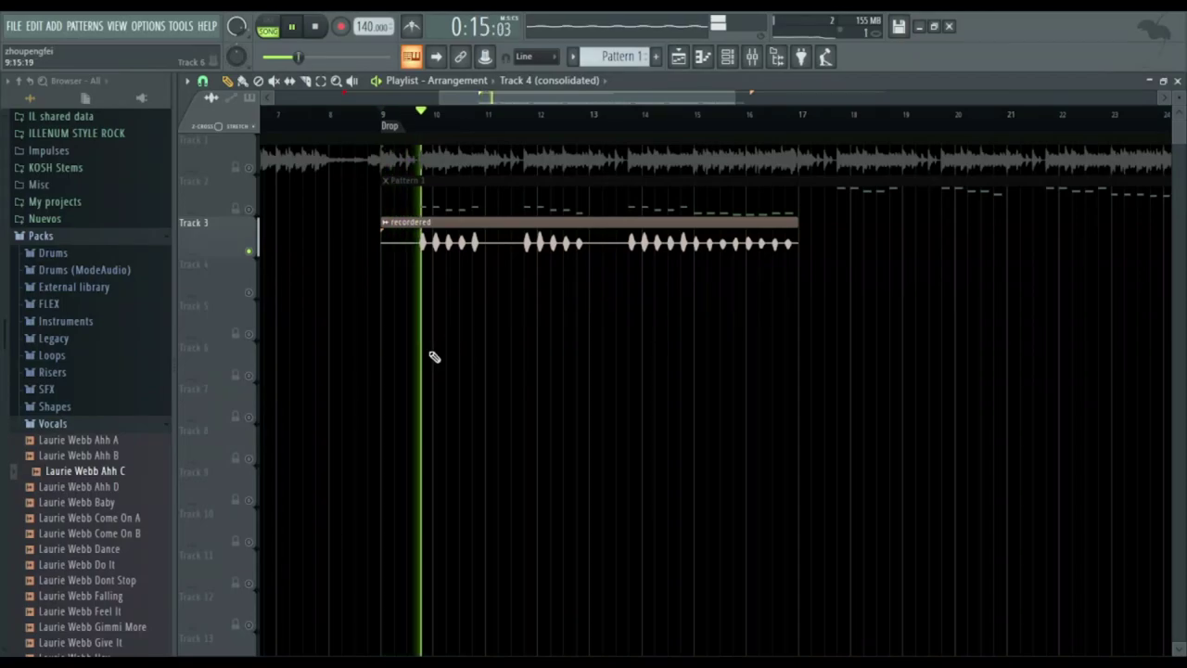
scroll(417, 320, "up", 2)
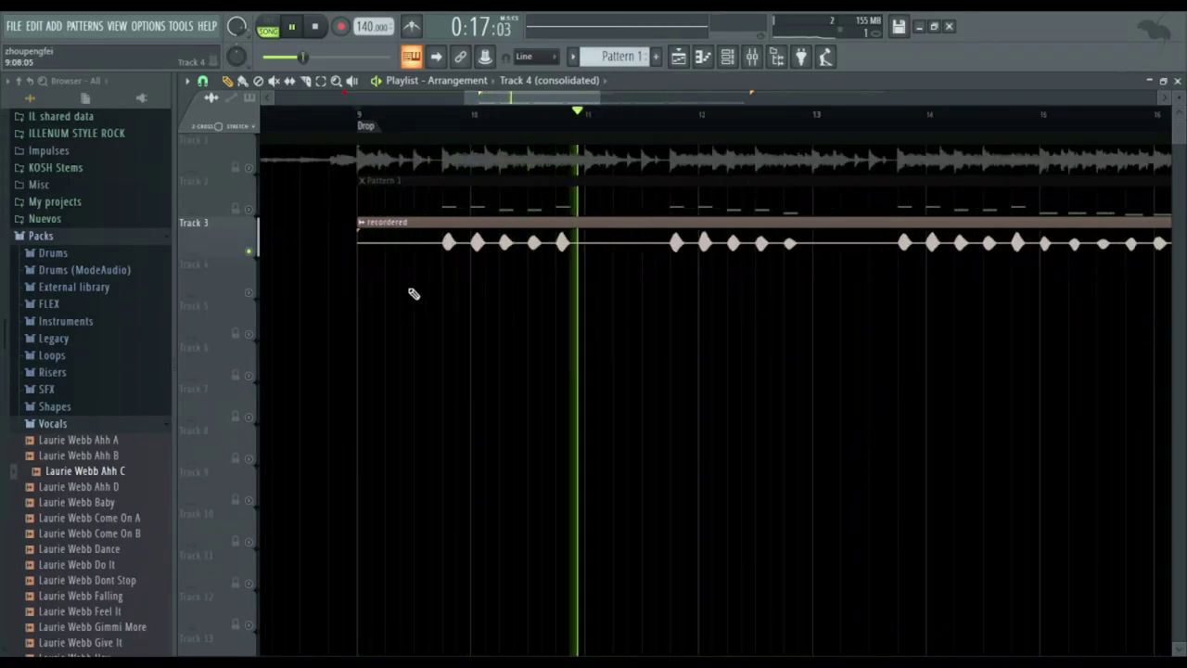
scroll(399, 298, "down", 2, "ctrl")
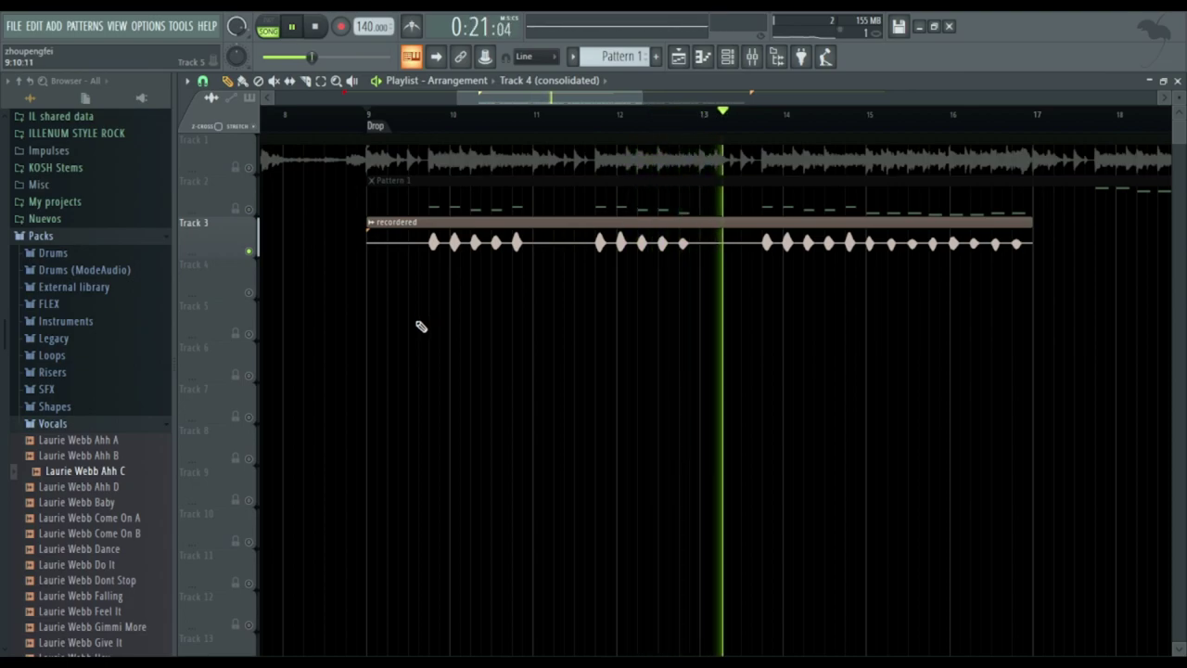
scroll(427, 331, "down", 2, "ctrl")
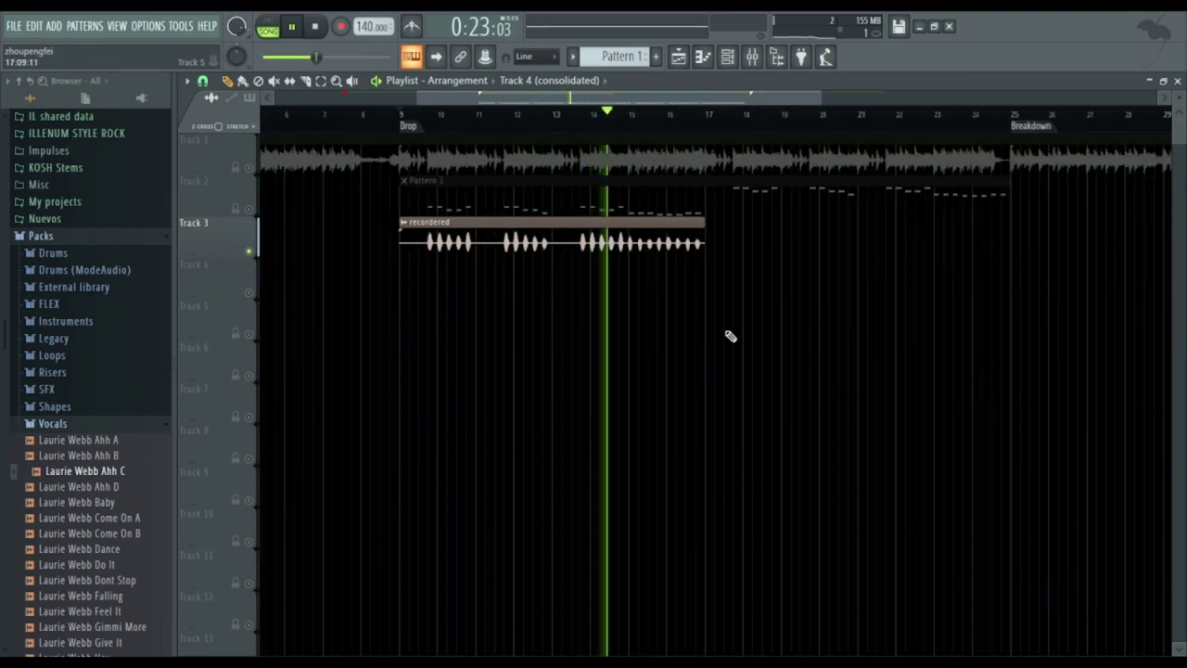
scroll(676, 297, "up", 3, "ctrl")
scroll(672, 303, "down", 2, "ctrl")
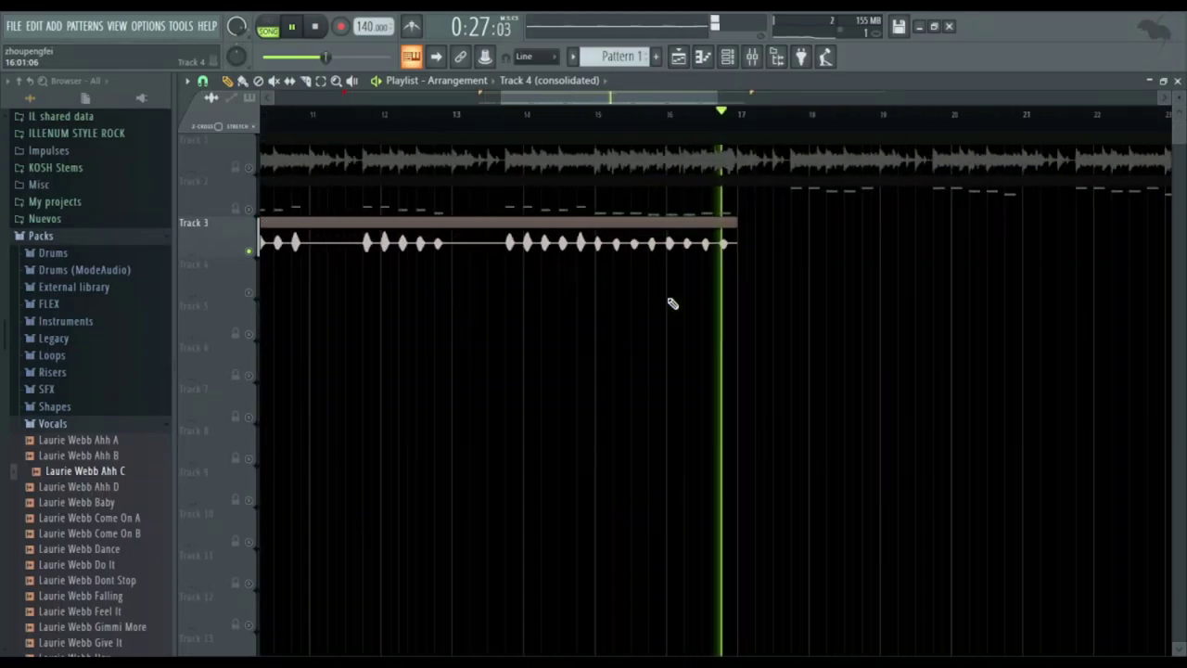
Replay the drop with the recordered clip on Track 3 from the Drop marker.
scroll(671, 302, "down", 2, "ctrl")
key("space")
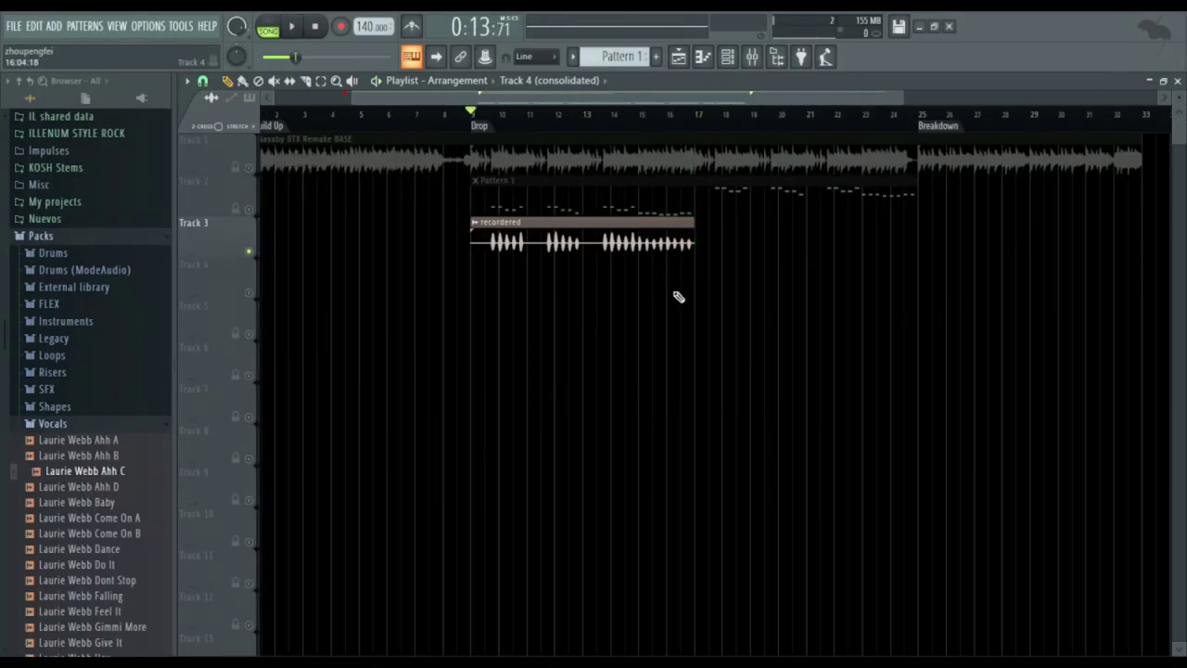
key("space")
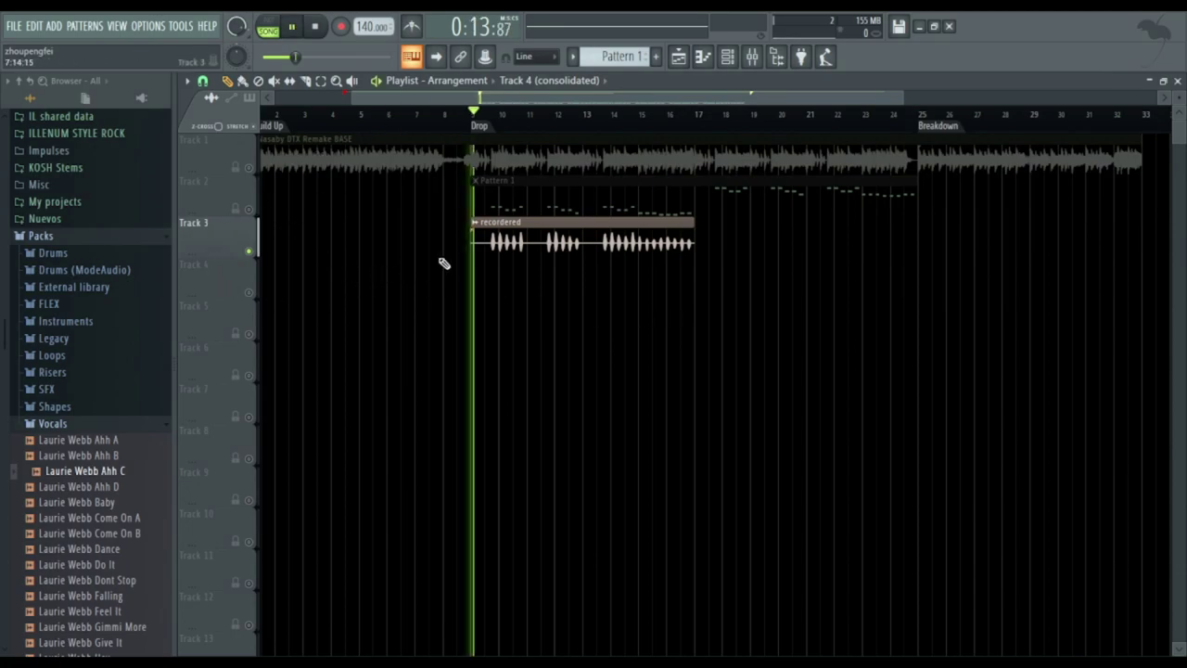
scroll(493, 271, "up", 5, "ctrl")
scroll(468, 259, "down", 1, "ctrl")
key("space")
Clone the recordered clip as a unique copy, audition it, and place it on Track 3 at bar 17, directly after the original.
mouse_move(458, 247)
left_mouse_down("shift")
mouse_move(439, 269)
mouse_move(454, 269)
left_mouse_up("shift")
left_click(453, 264)
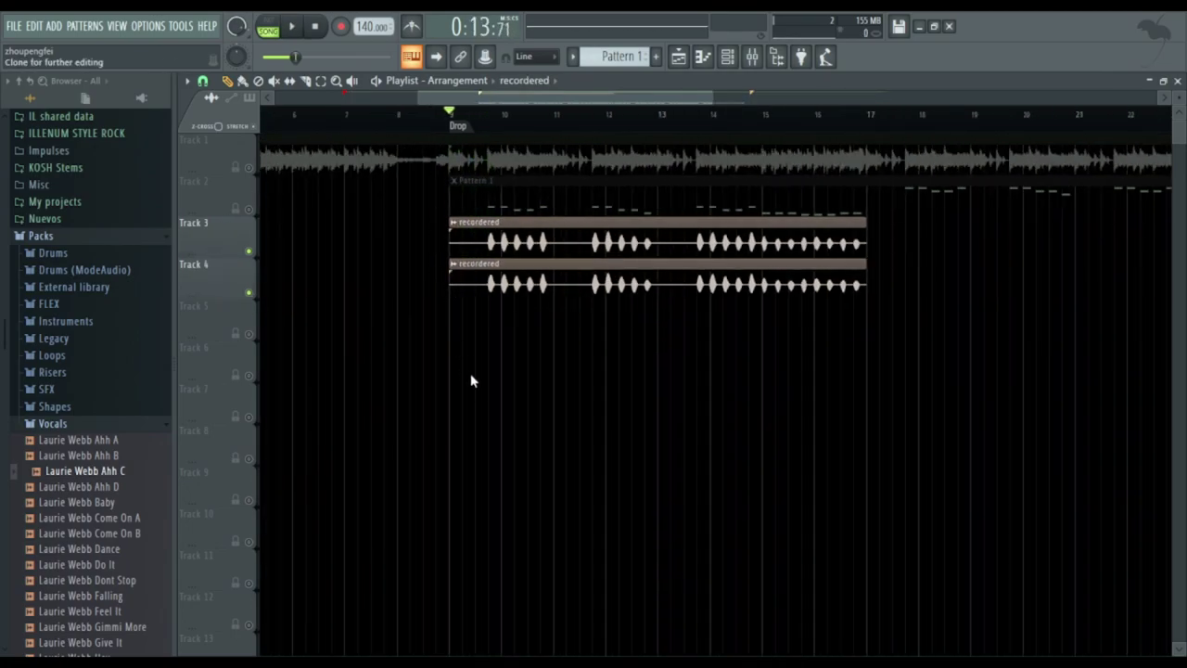
left_click(469, 379)
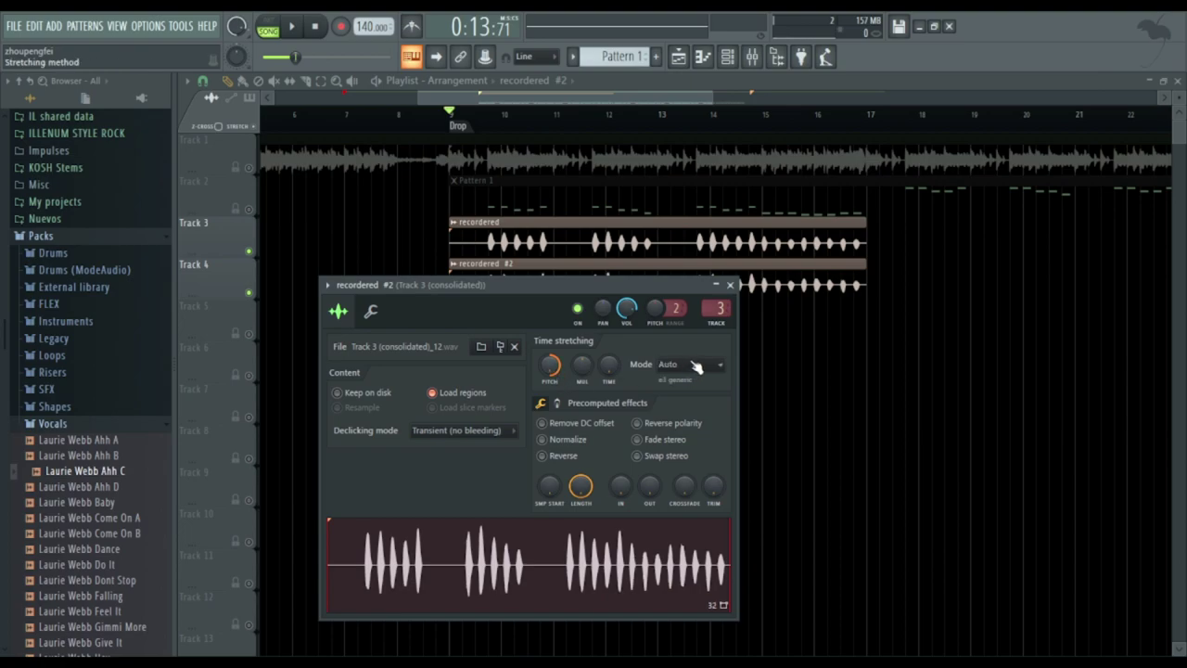
left_click(730, 285)
right_click(250, 293)
key("space")
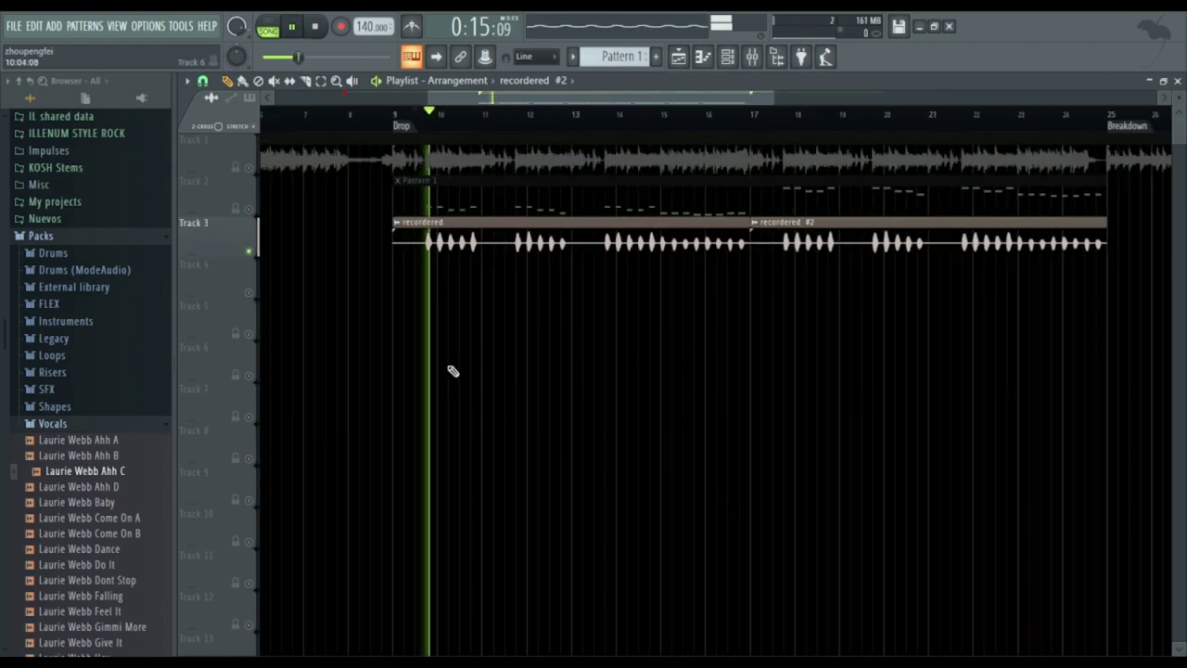
Select the drop from bar 9 to bar 25 and consolidate the two recordered clips on Track 3 into one audio clip.
key("space")
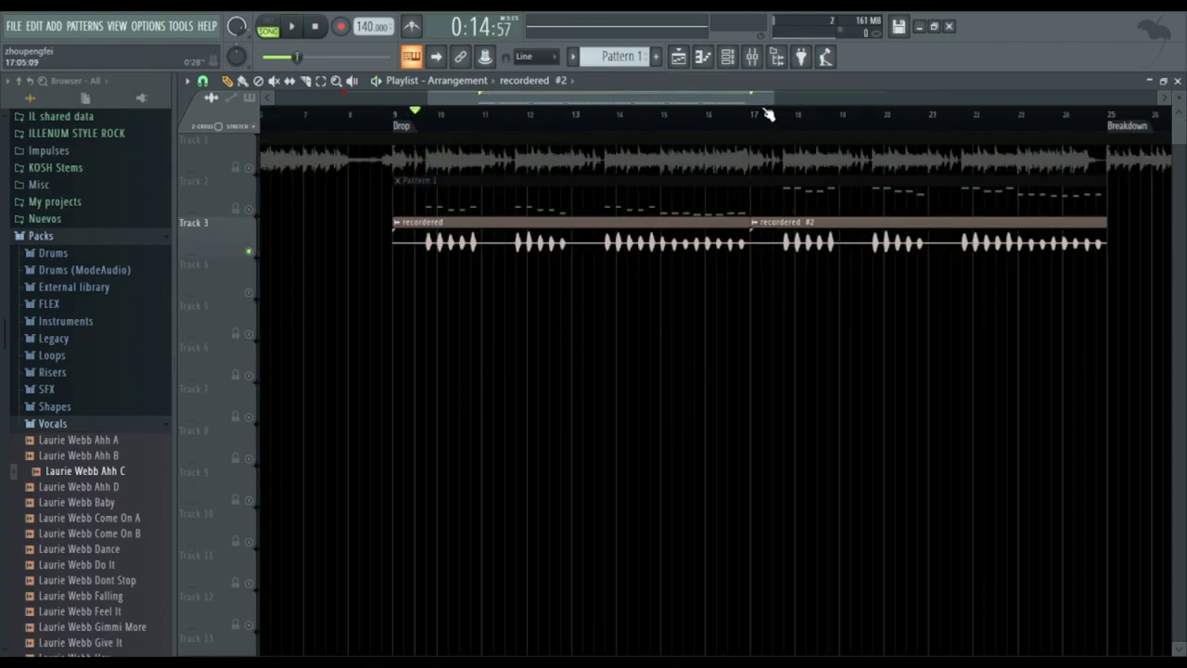
left_click(785, 114)
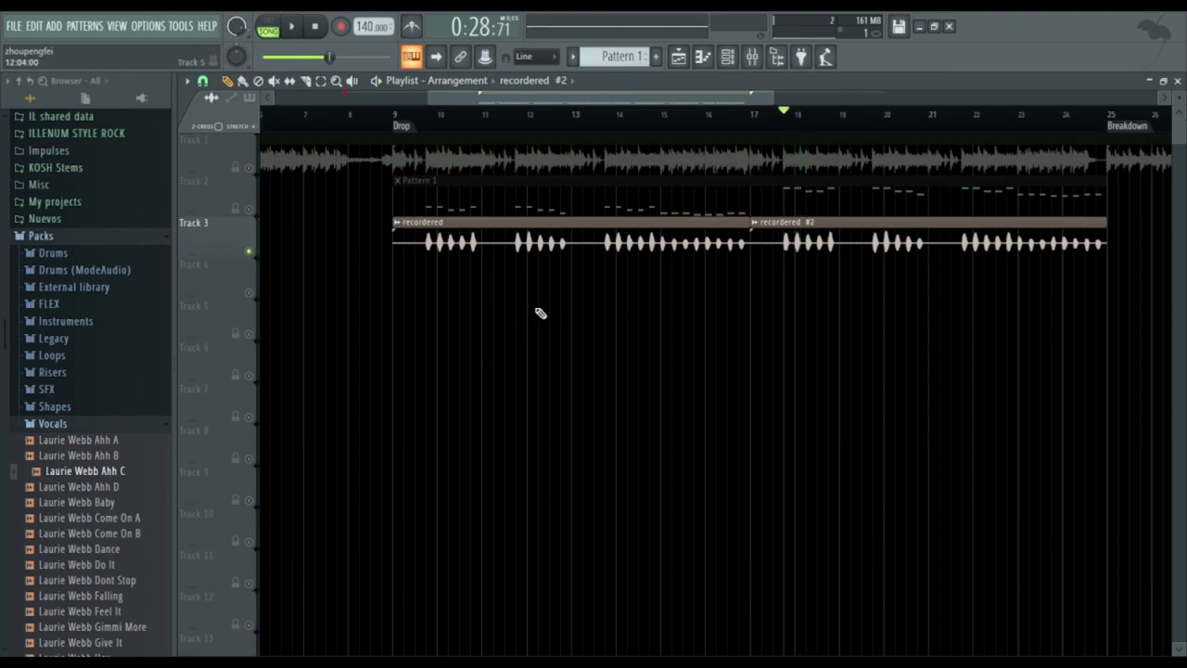
left_click(404, 135)
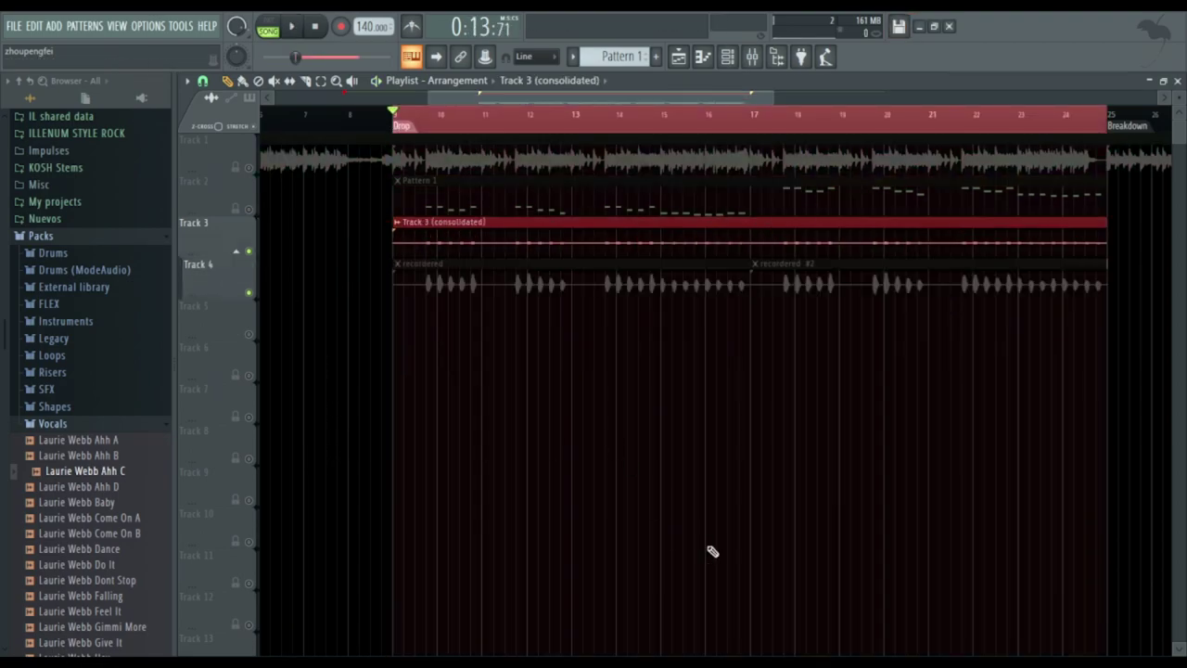
Play the consolidated Track 3 clip, review its channel settings, and clear the leftover recordered clips from Track 4.
key("space")
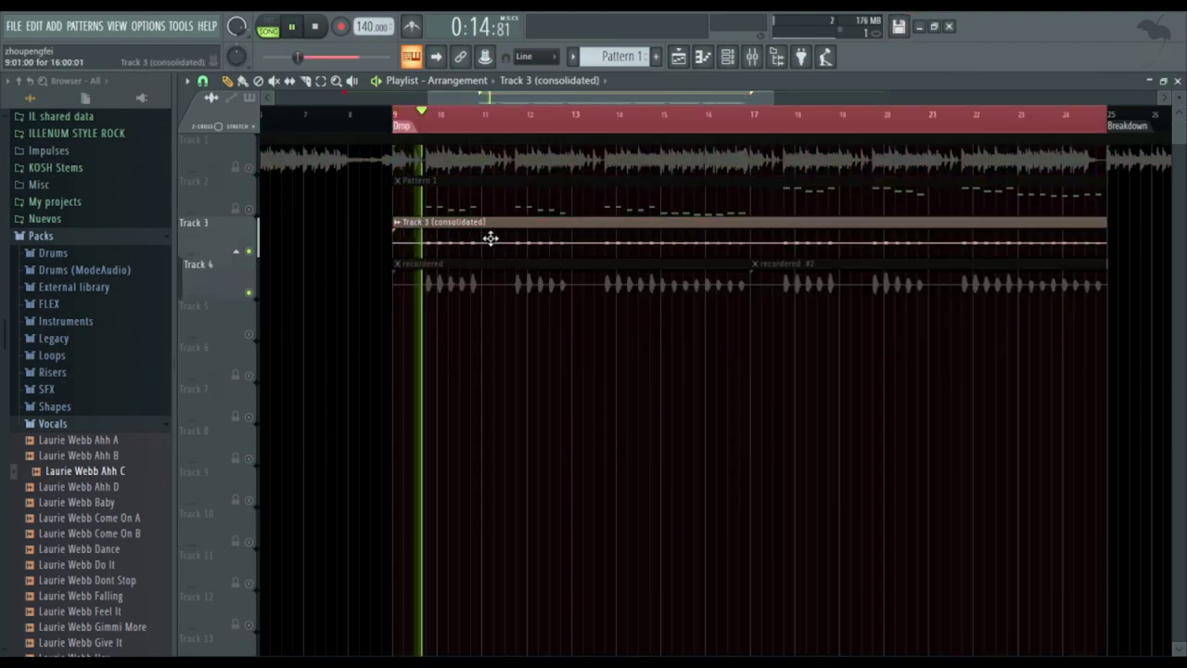
double_click(490, 239)
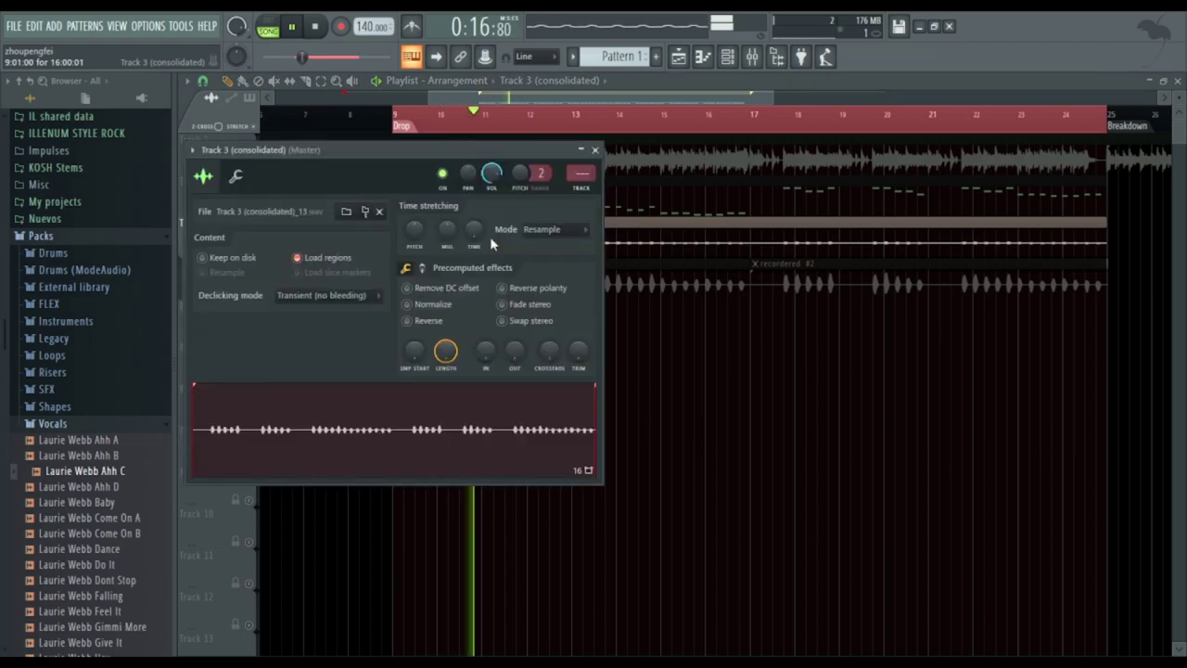
left_click(595, 150)
scroll(630, 334, "down", 3)
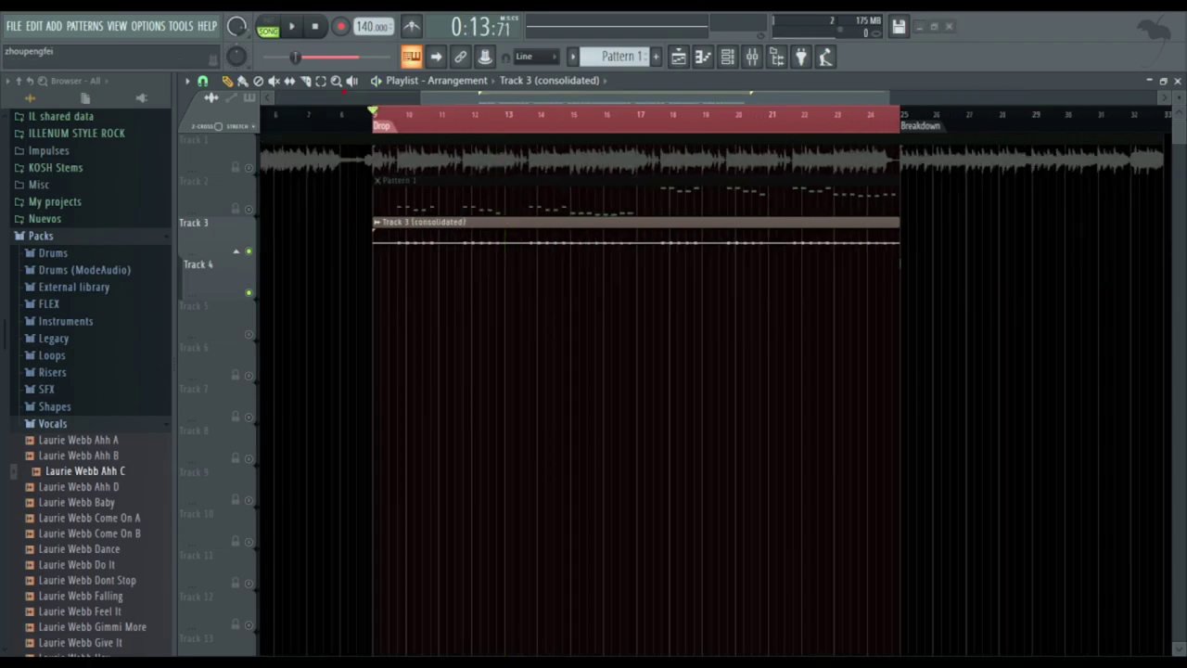
Unmute Track 2, play Pattern 1 together with the consolidated clip through the drop, and leave only Track 2 active.
left_click(249, 209)
scroll(284, 260, "up", 3)
key("space")
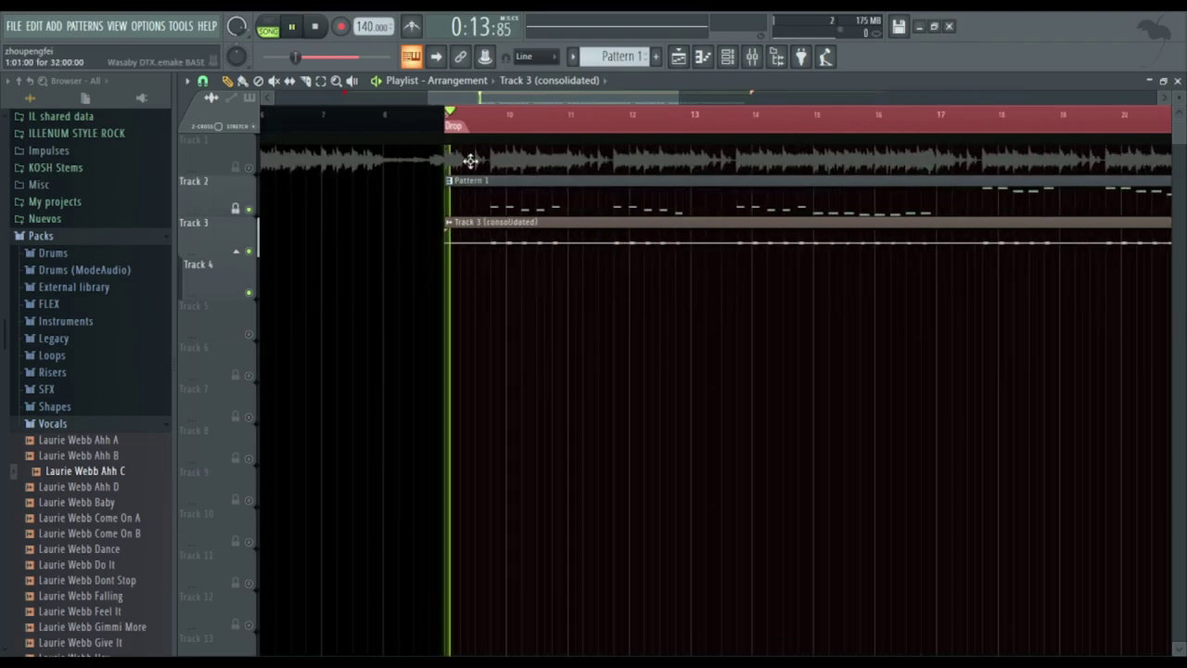
scroll(479, 268, "up", 2)
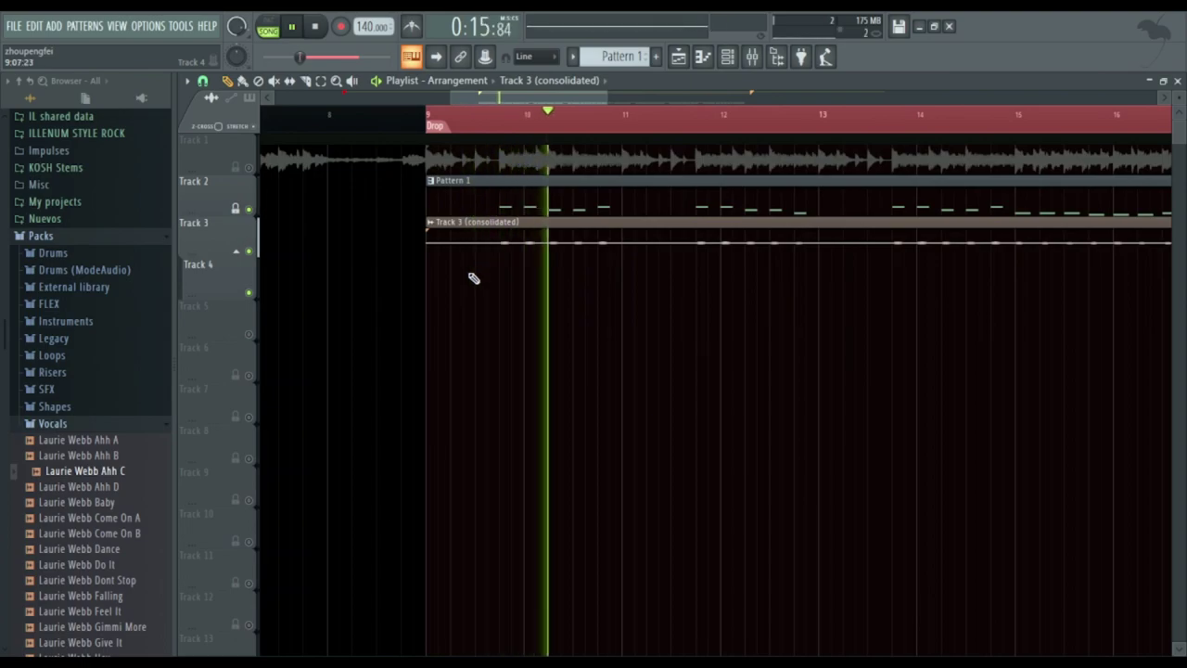
scroll(433, 291, "down", 3)
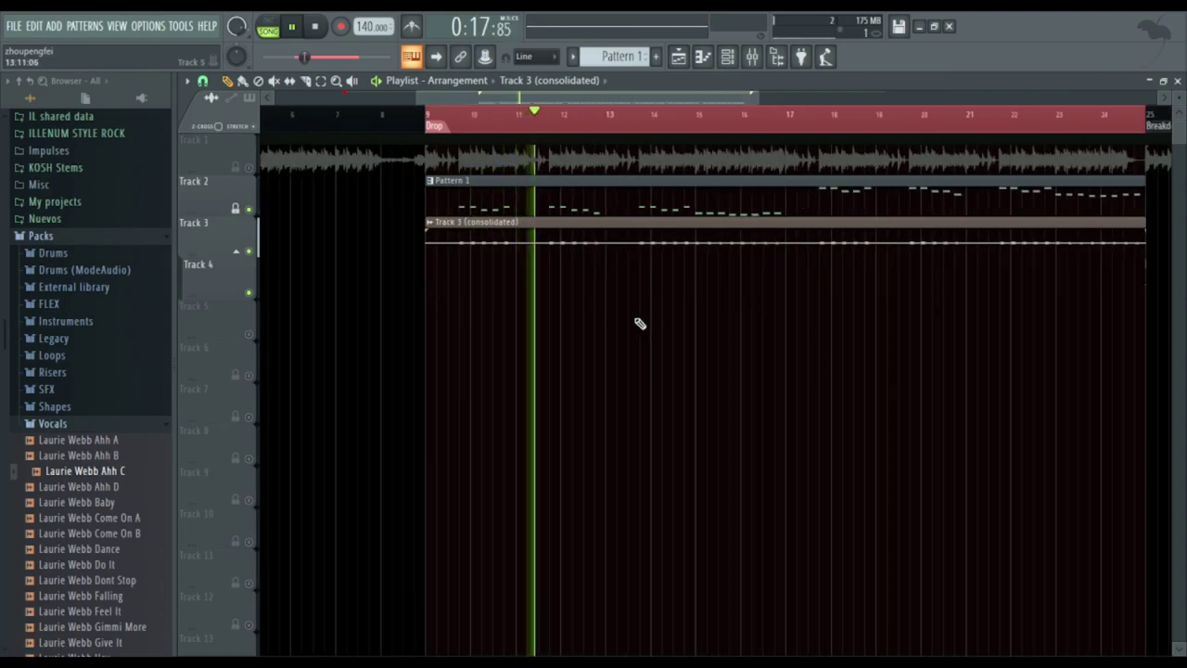
scroll(604, 331, "up", 4)
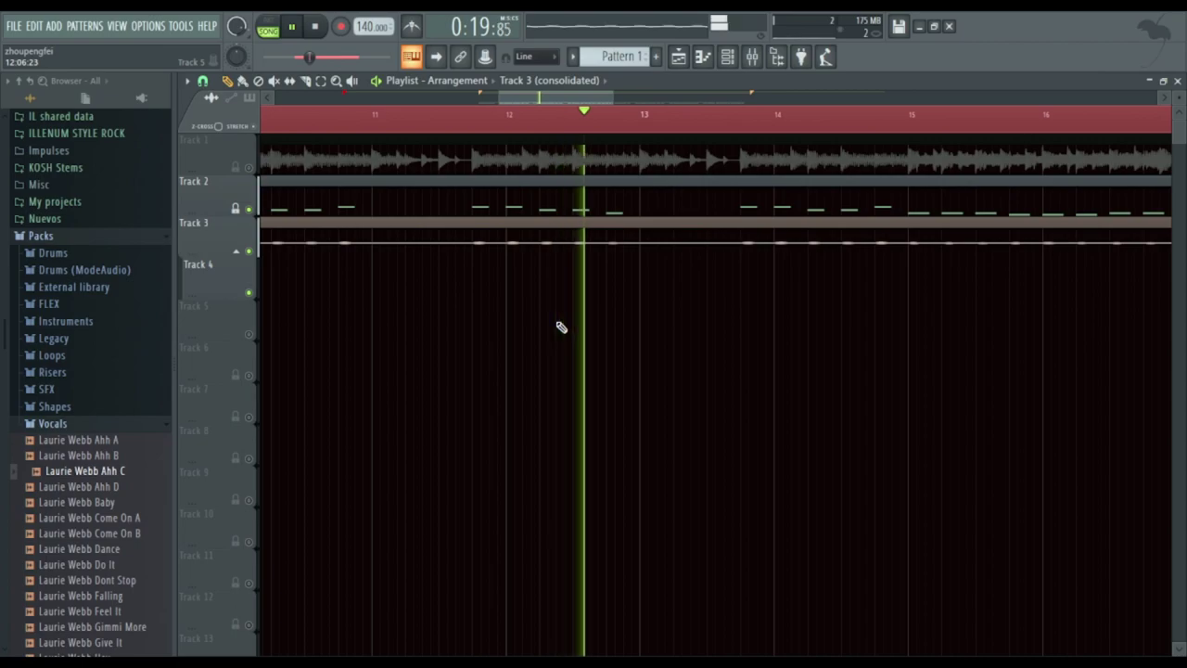
scroll(561, 326, "down", 3)
key("space")
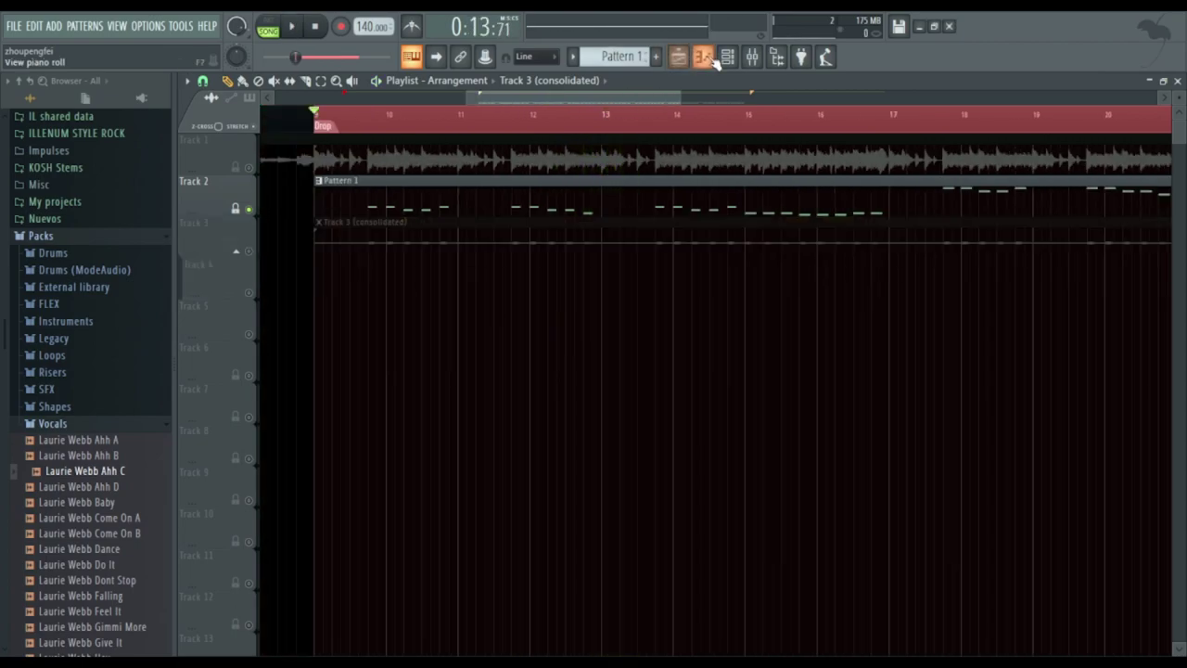
During playback, enable and review Fruity Fast Dist, Fruity parametric EQ 2, OTT and Fruity Chorus on the Laurie Webb Ahh C #2 mixer track.
key("F9")
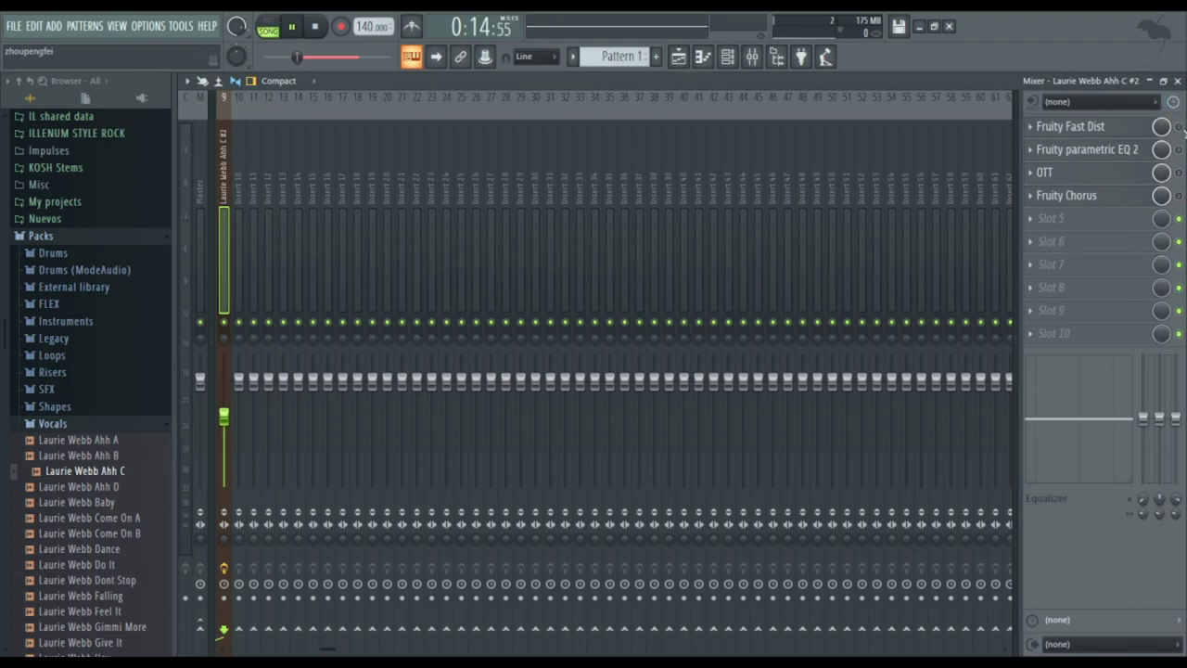
left_click(1076, 137)
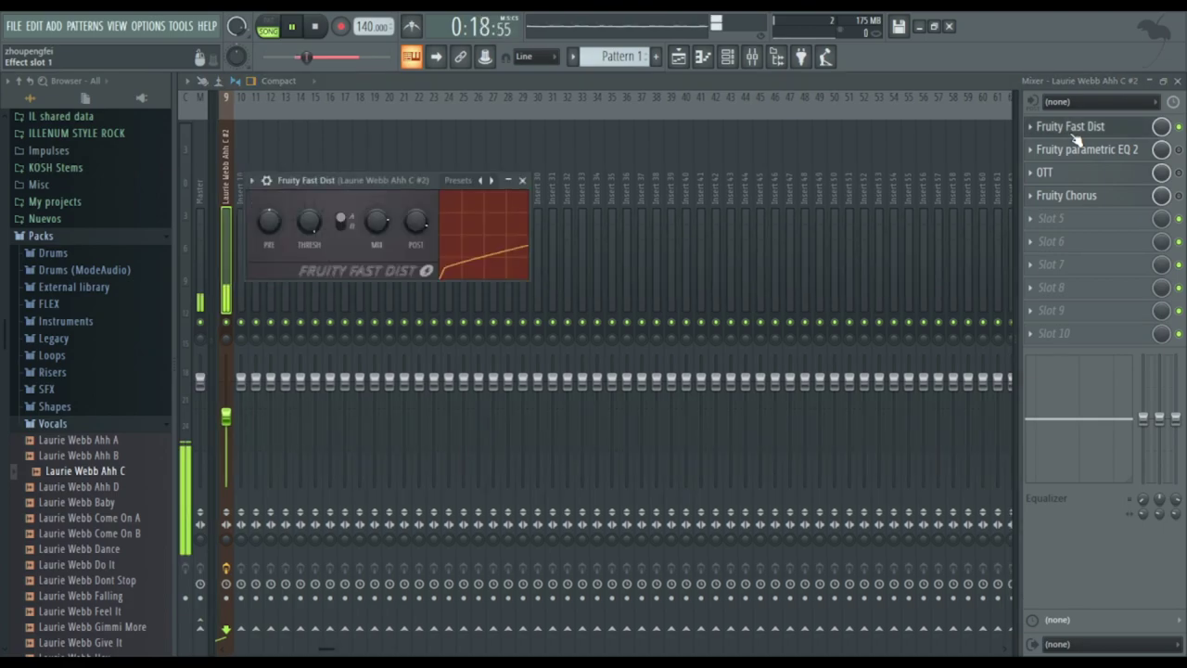
left_click(1178, 150)
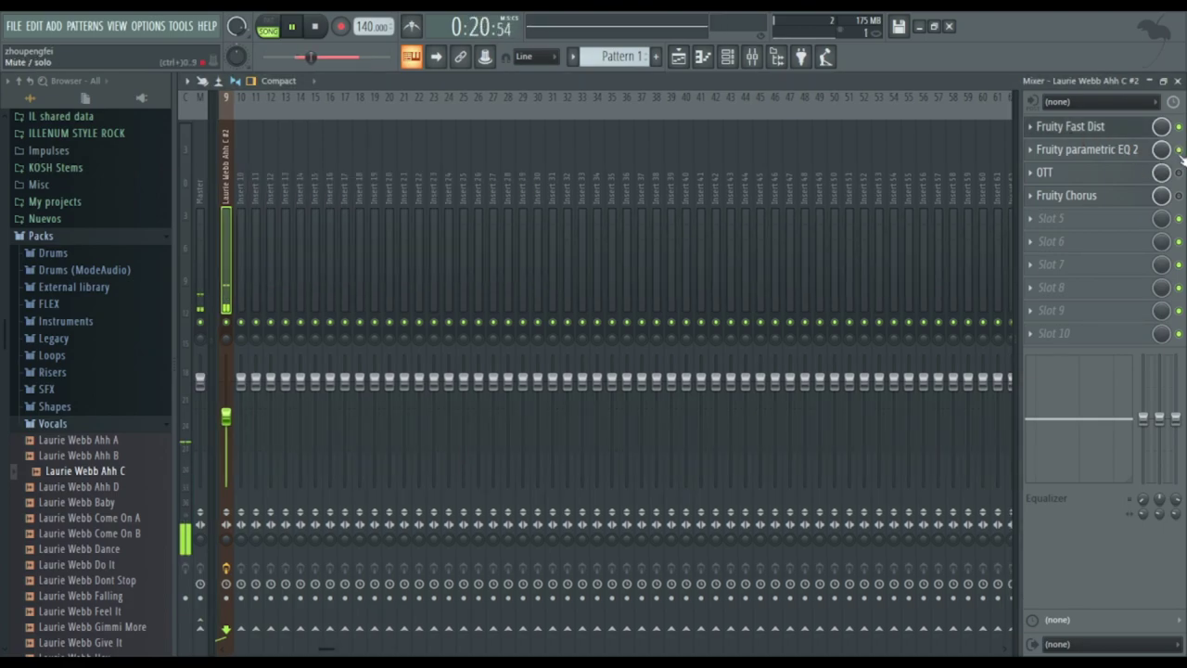
left_click(1144, 151)
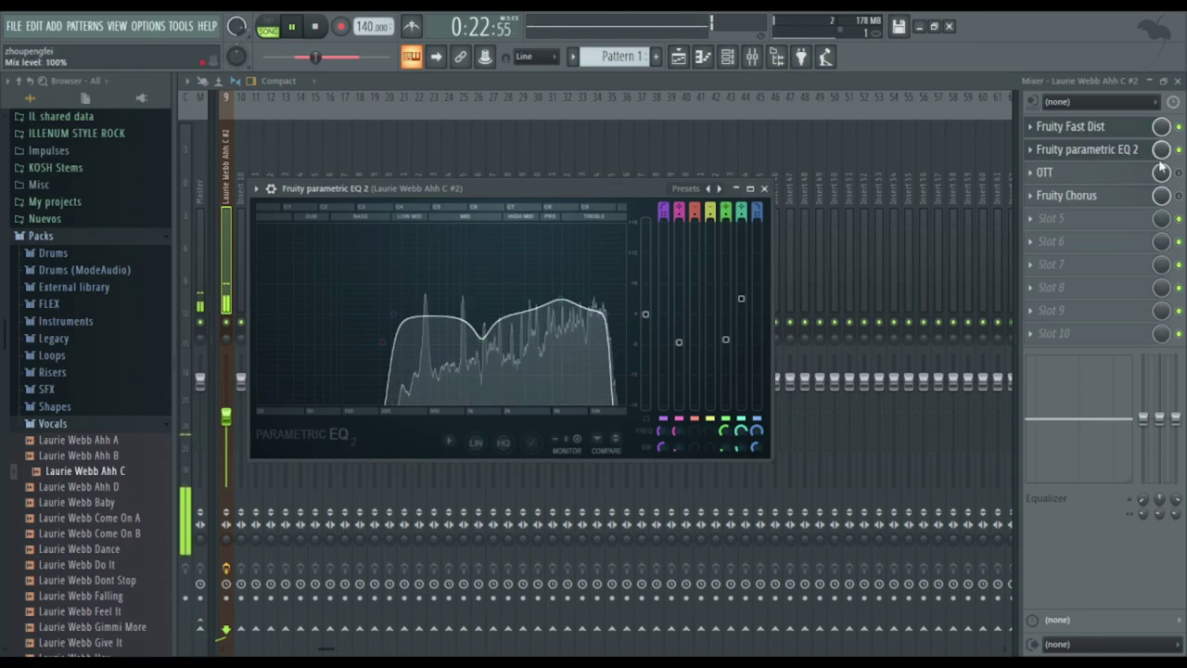
left_click(1179, 172)
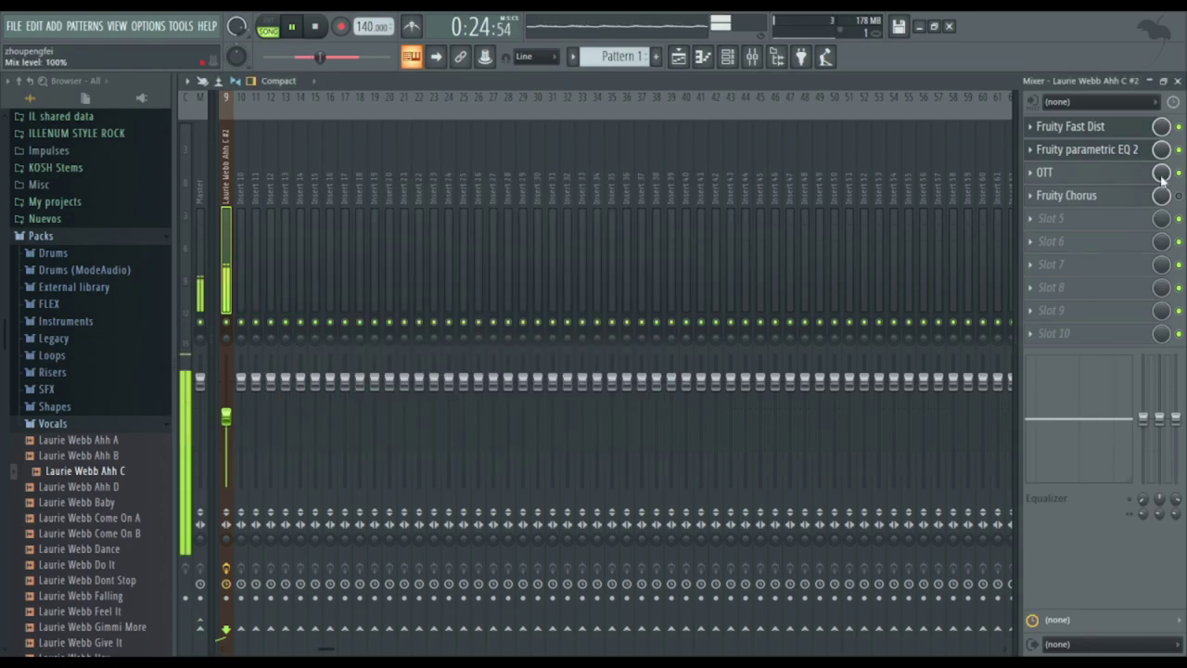
left_click(1131, 177)
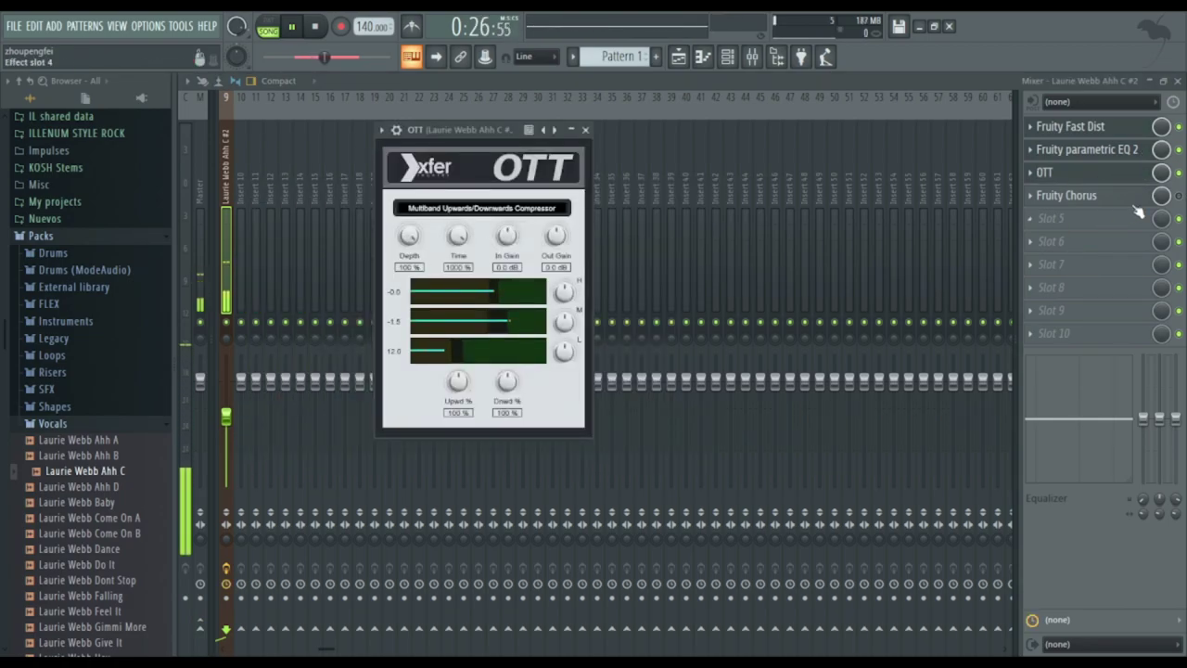
left_click(1067, 195)
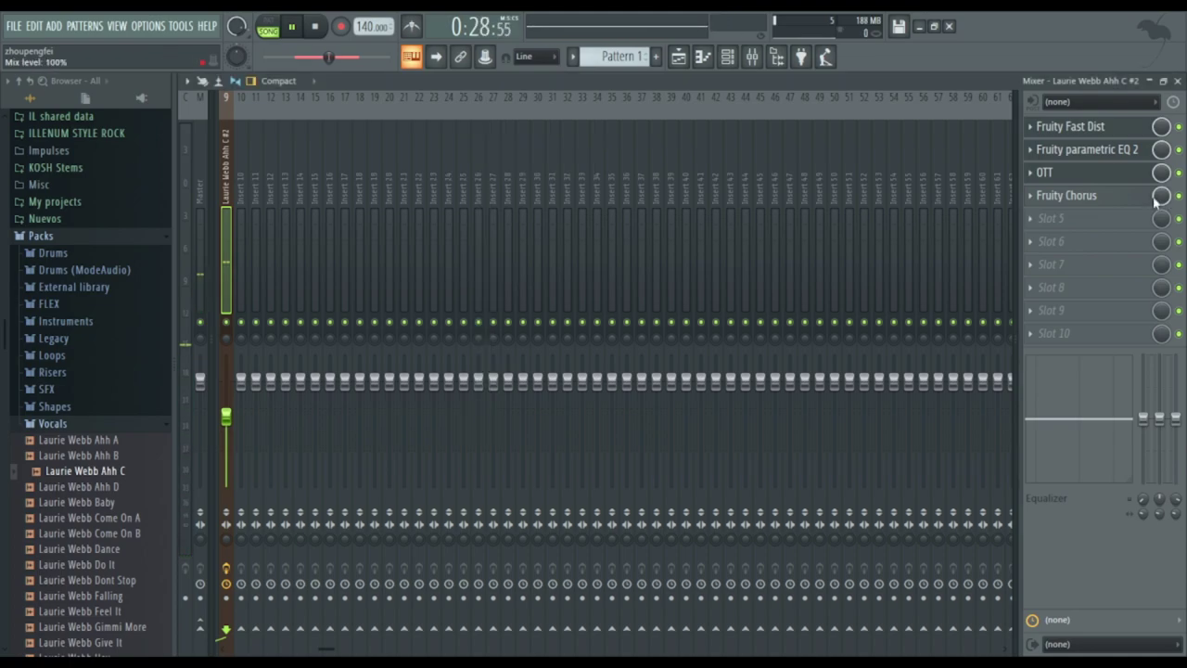
left_click_drag(450, 159, 702, 198)
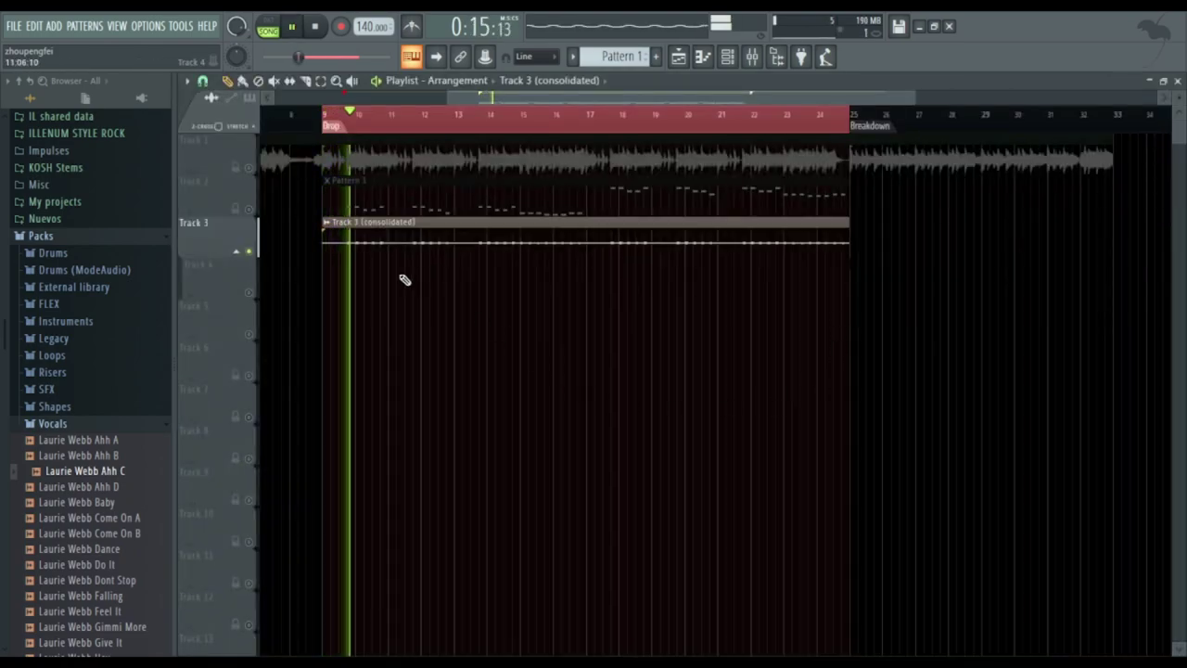
Open the consolidated Track 3 clip's channel settings and go to its target mixer track, Voz de chango xd.
key("space")
double_click(479, 234)
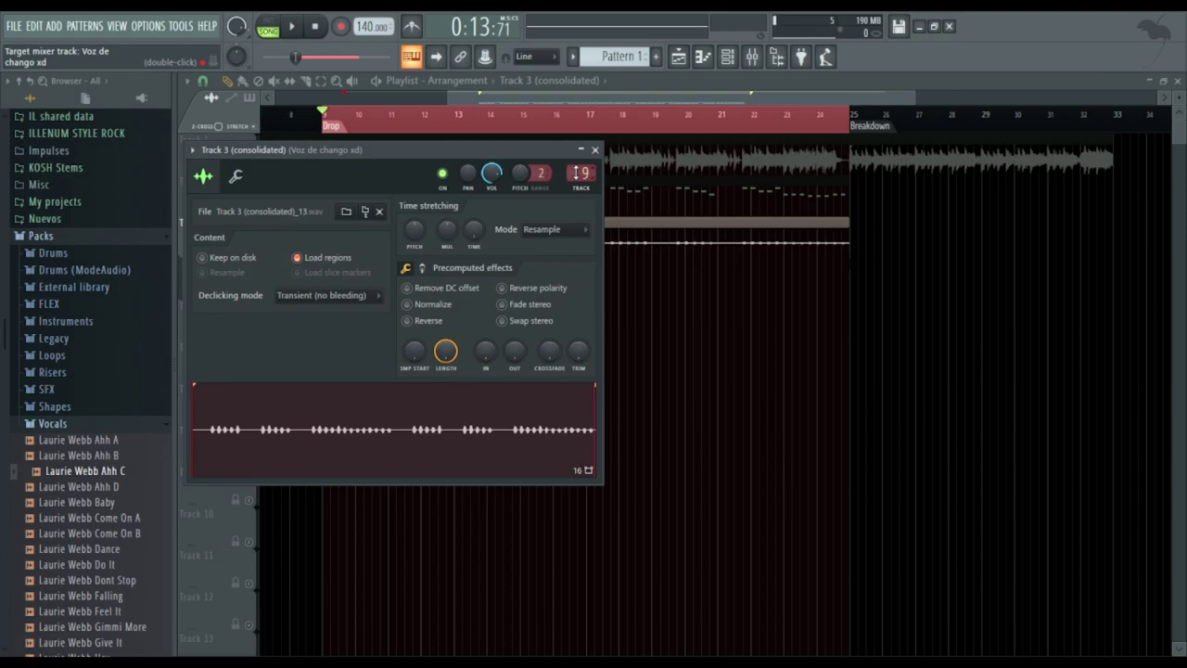
double_click(576, 172)
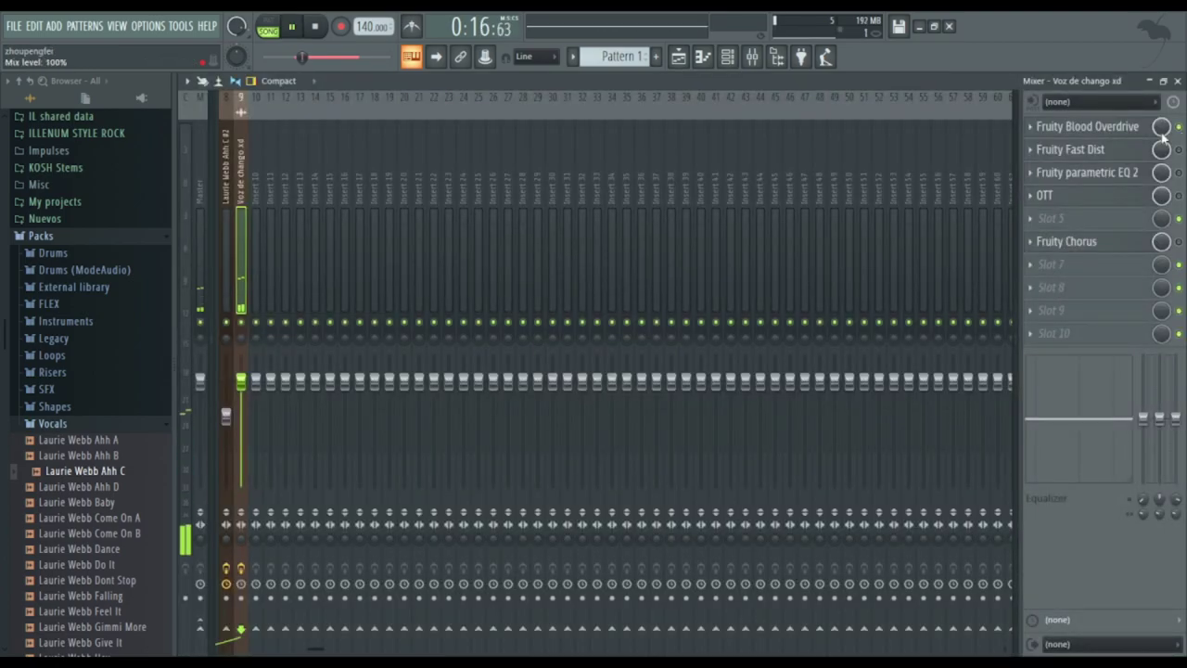
Review Fruity Blood Overdrive on the Voz de chango xd mixer track, and enable and review Fruity Fast Dist and Fruity parametric EQ 2.
left_click(1130, 129)
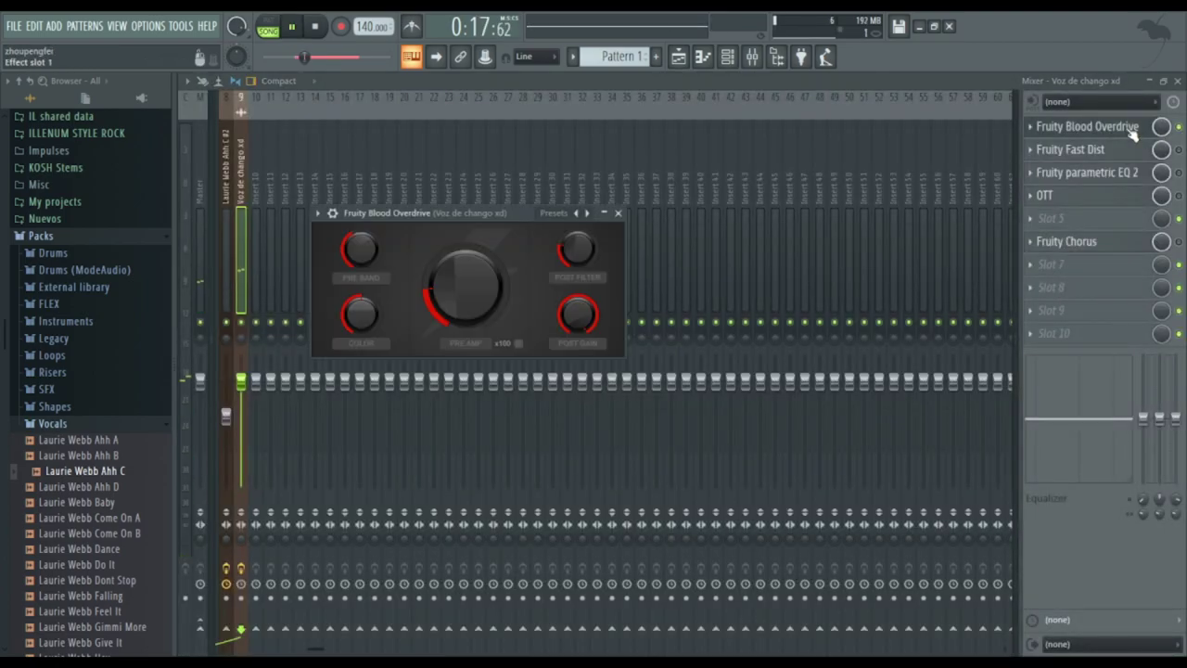
left_click(619, 213)
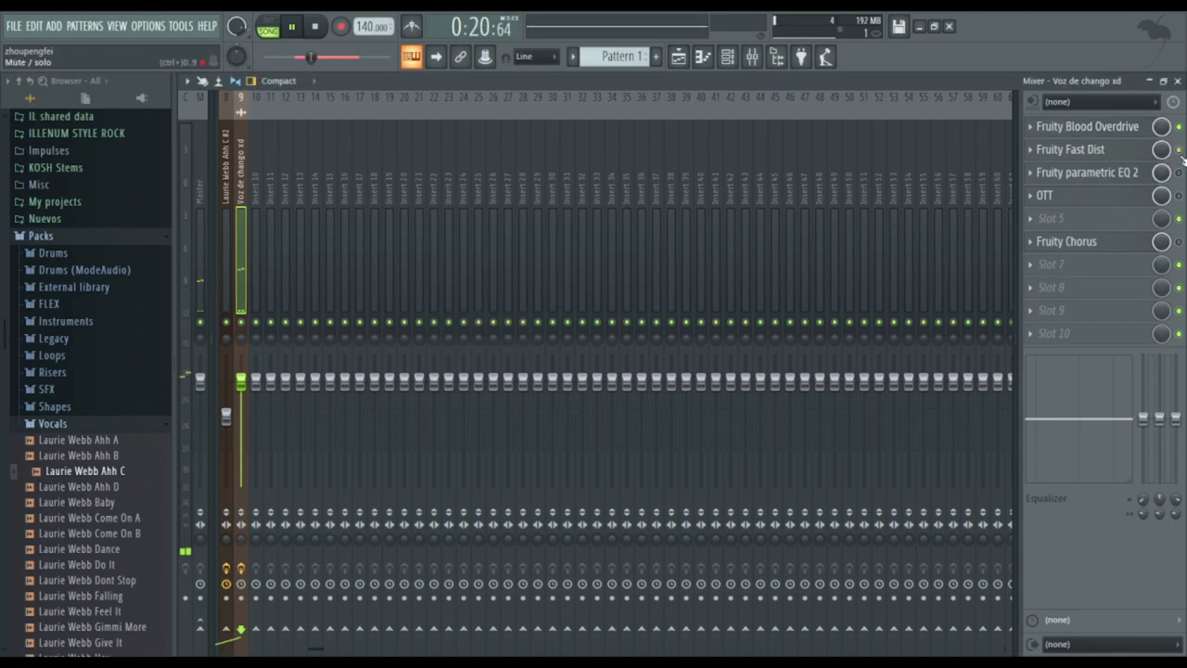
left_click(1135, 151)
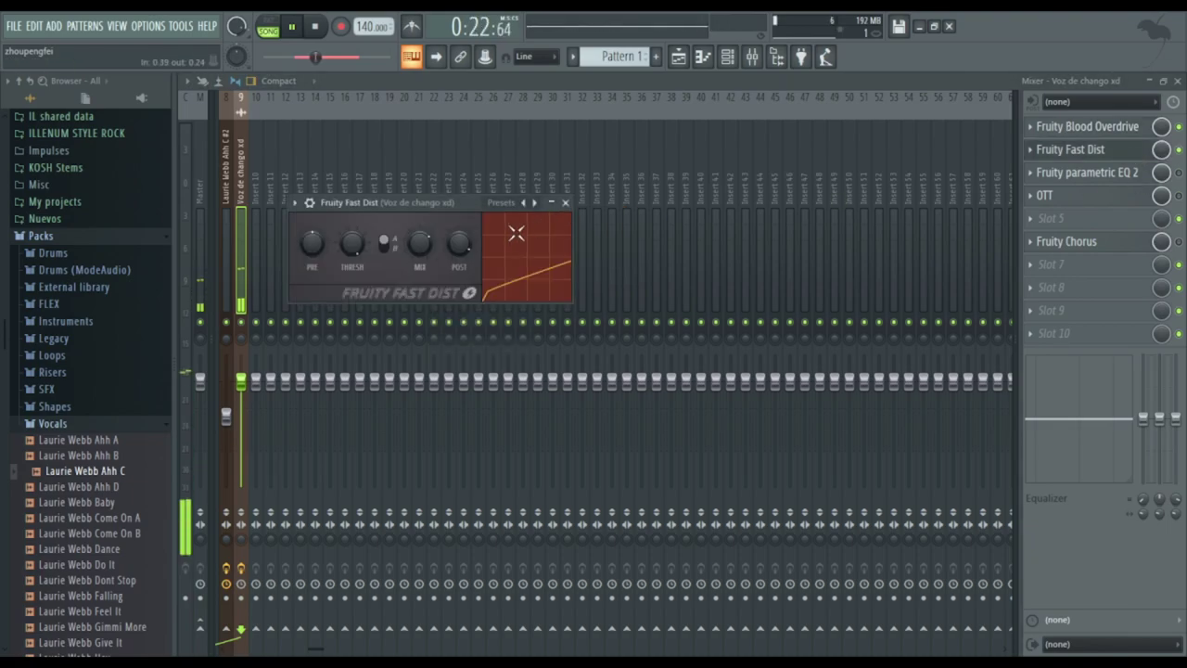
left_click(566, 203)
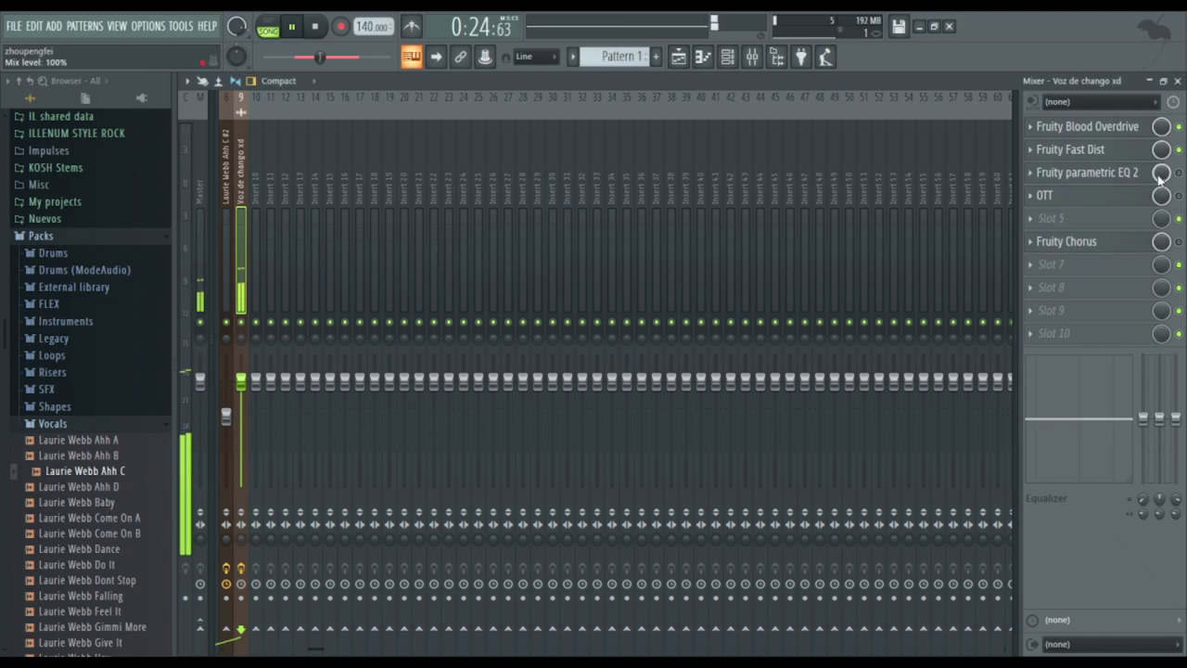
left_click(1127, 175)
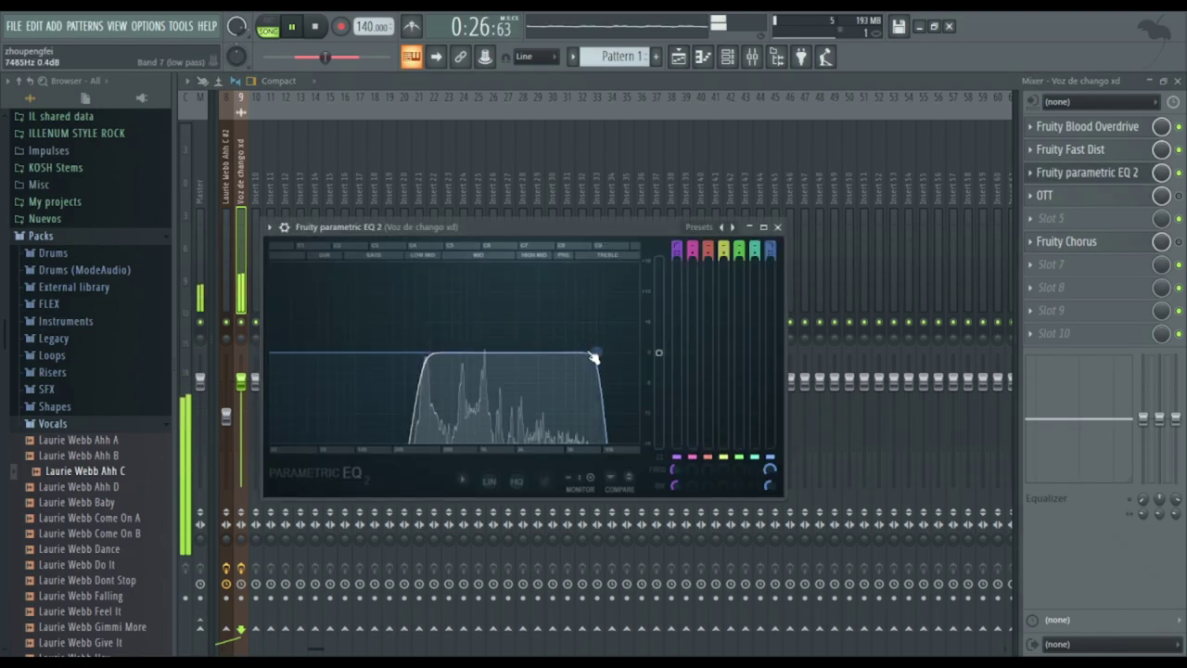
left_click(778, 226)
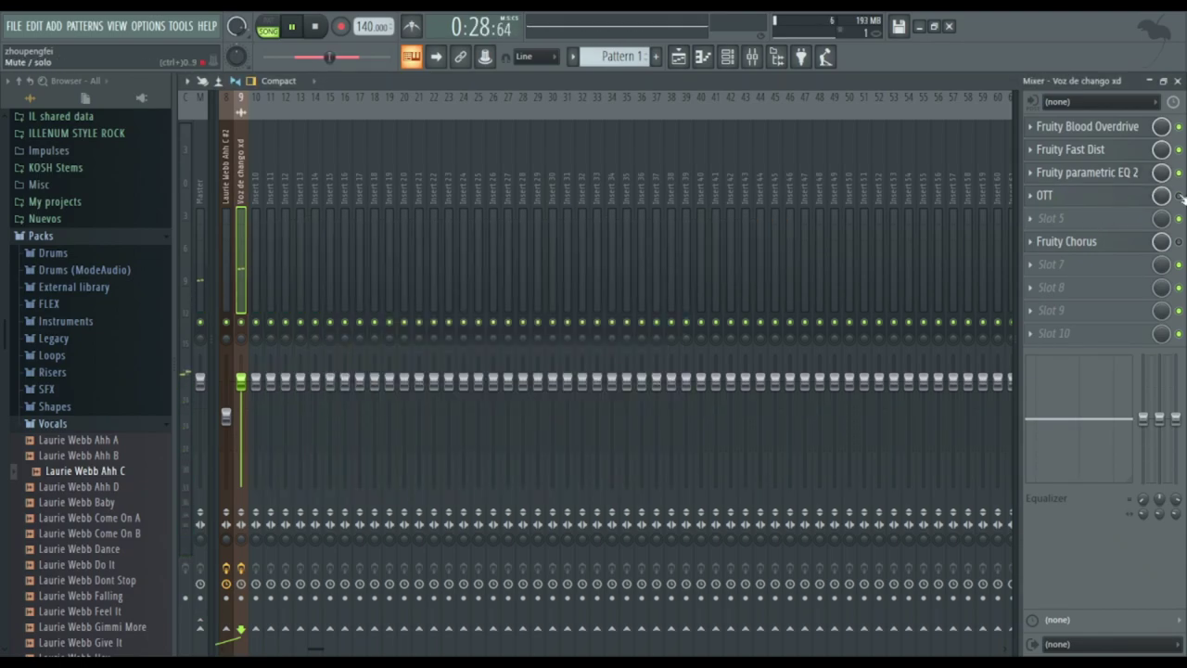
Enable OTT and Fruity Chorus on the Voz de chango xd track, moving Fruity Chorus up to slot 5 and opening its settings.
left_click(1090, 196)
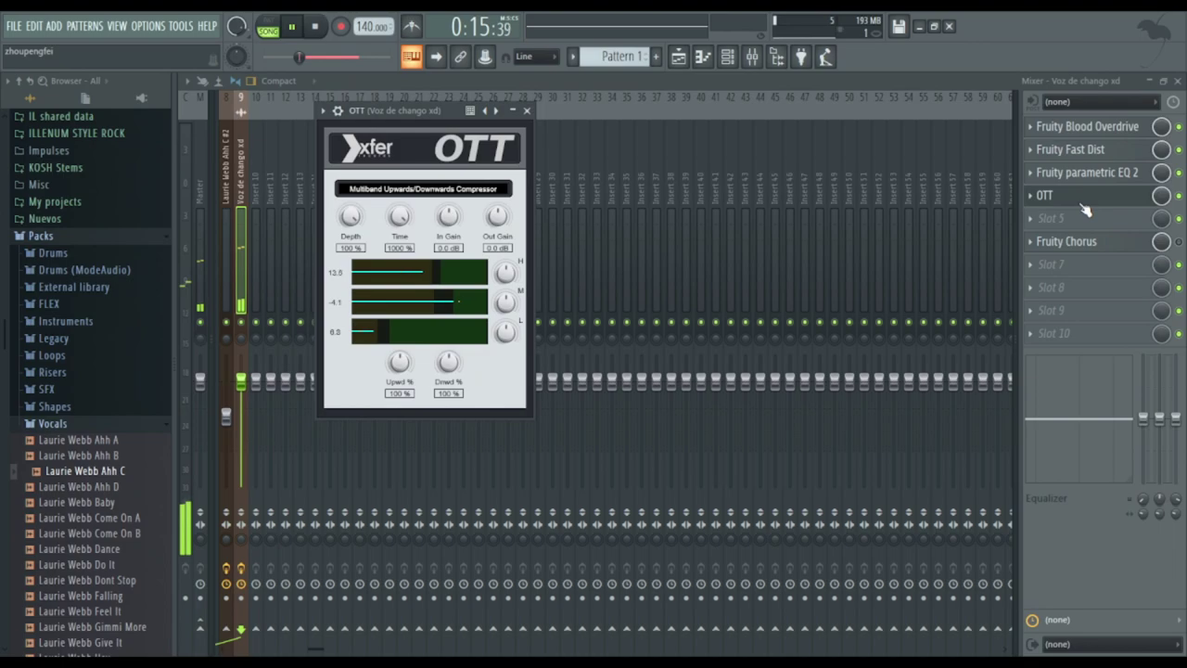
left_click(527, 112)
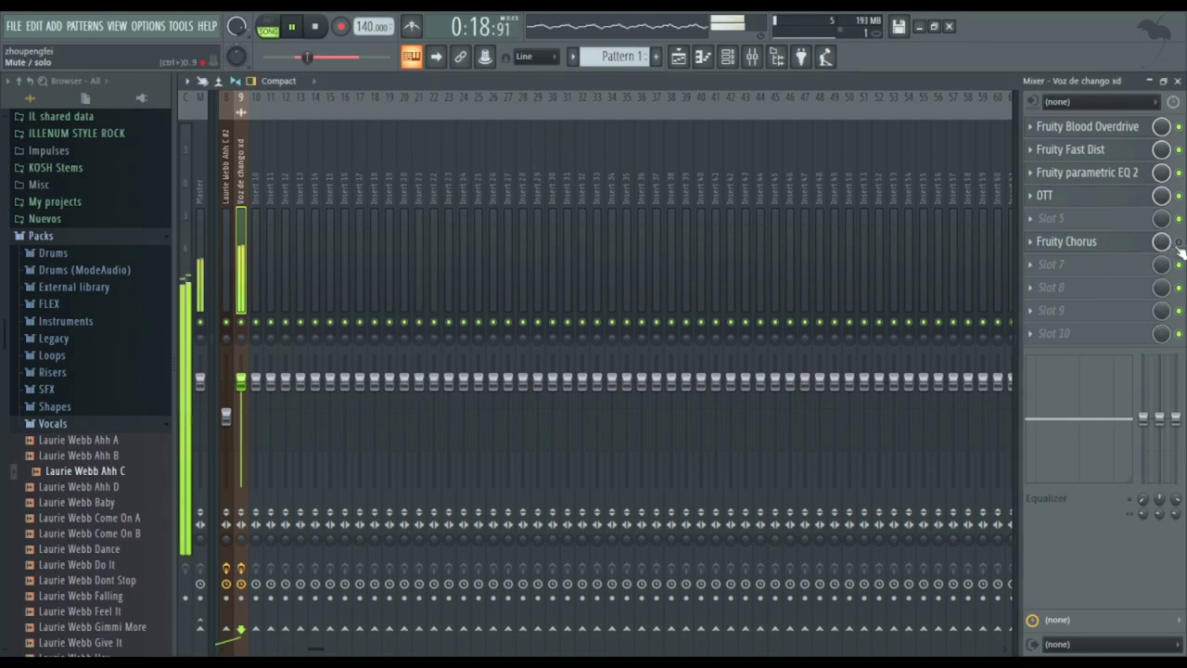
left_click_drag(1133, 256, 1132, 219)
left_click(1133, 226)
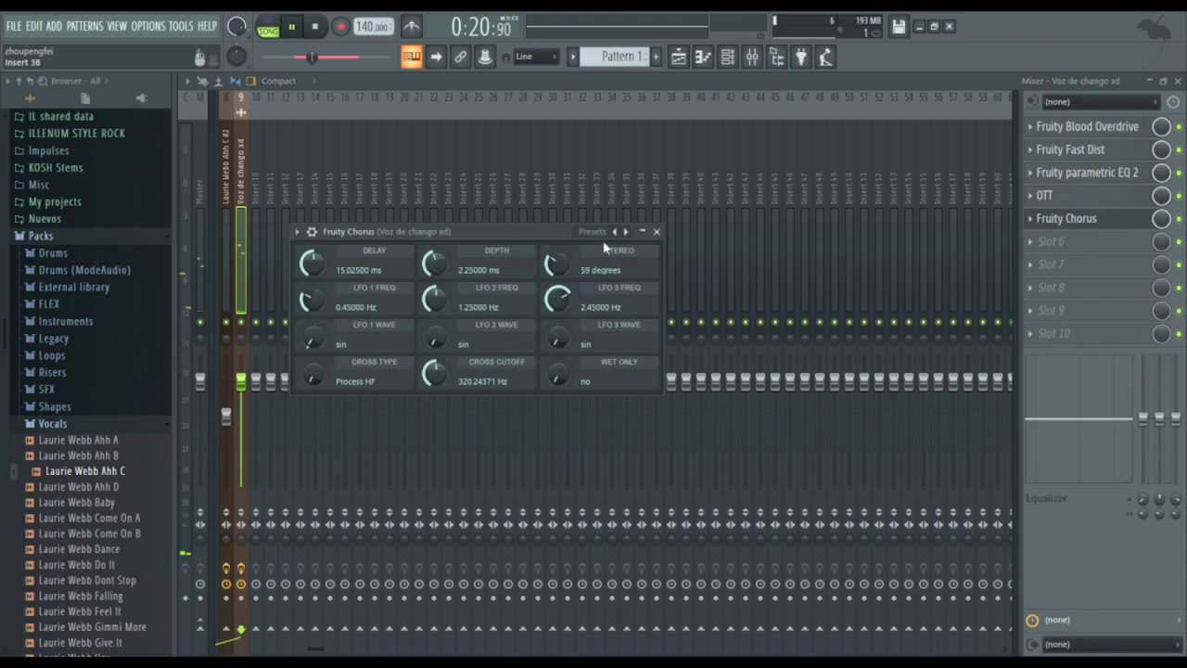
Close the Fruity Chorus settings, return to the playlist and unmute Track 1 while the drop plays.
left_click(657, 231)
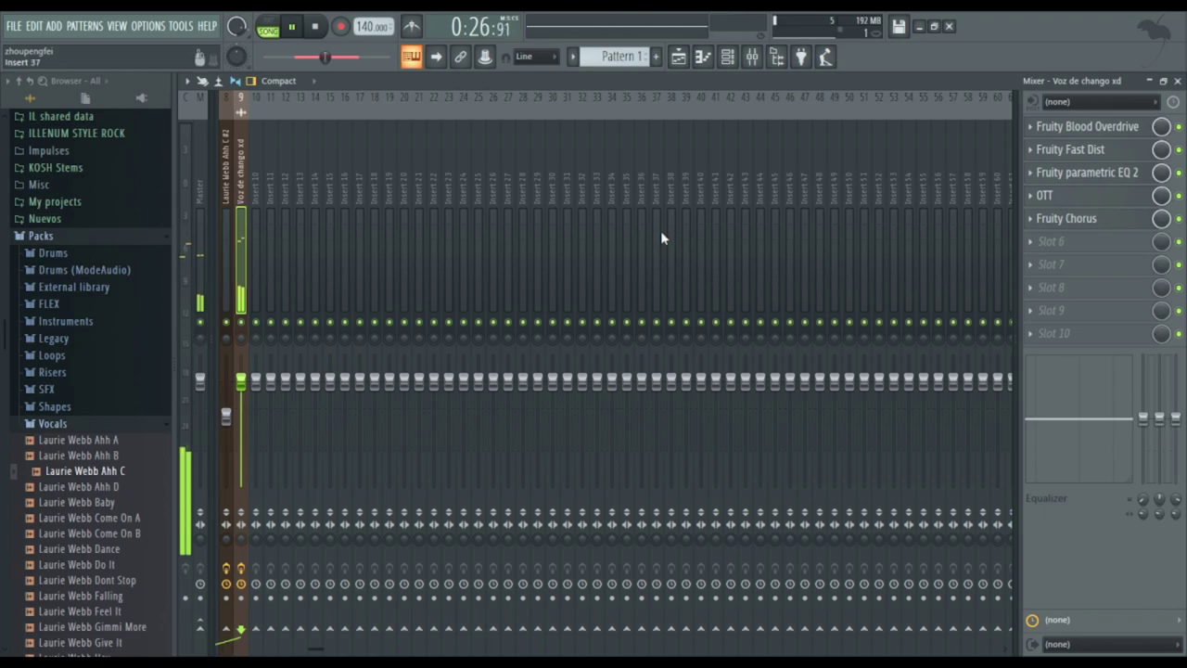
key("space")
left_click(678, 57)
key("space")
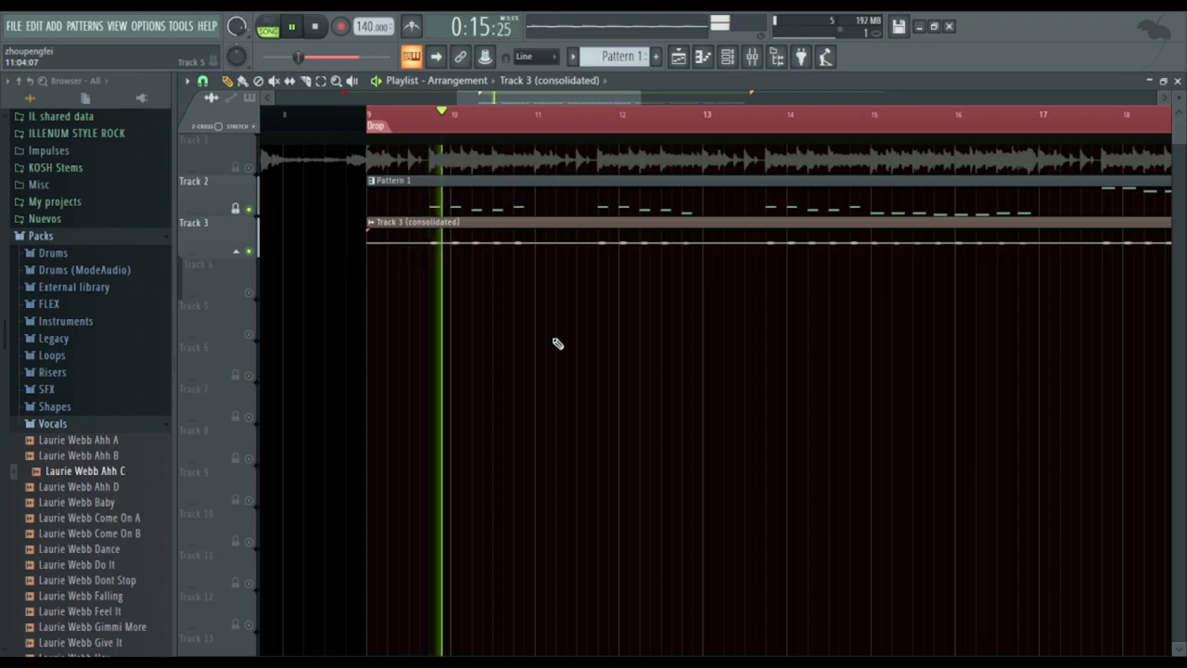
left_click(248, 168)
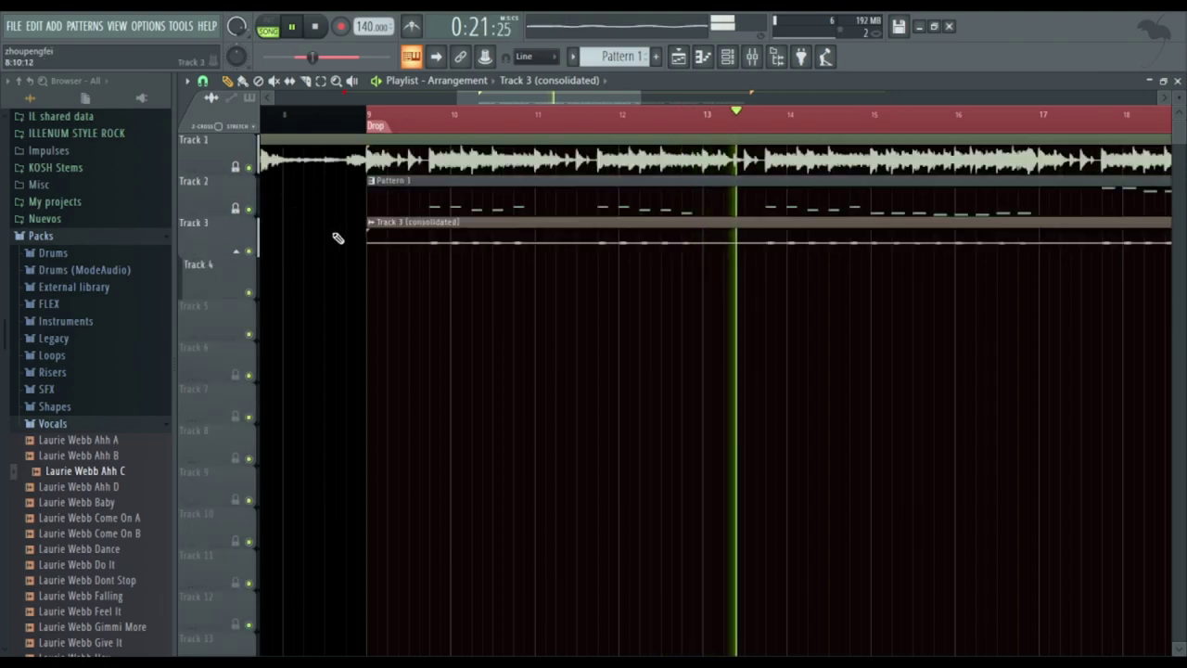
Listen to the drop in the playlist with the Track 1 base, the Pattern 1 vocal chops and the recorded voice together.
scroll(362, 264, "down", 1)
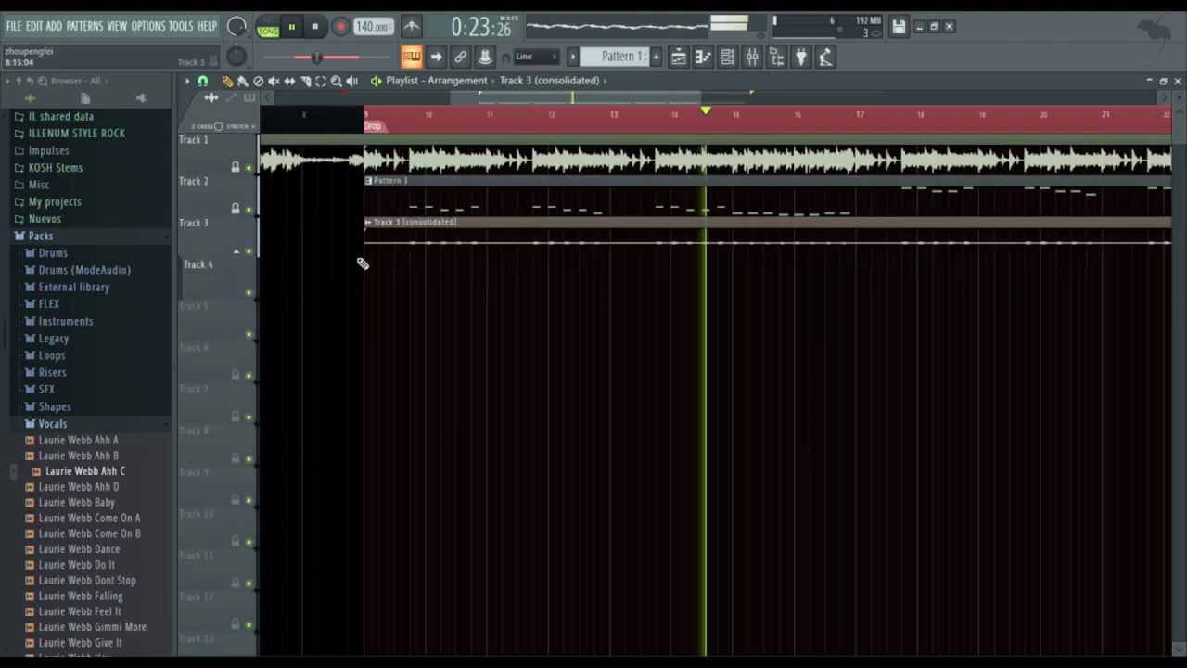
scroll(922, 254, "up", 1)
scroll(684, 294, "down", 1)
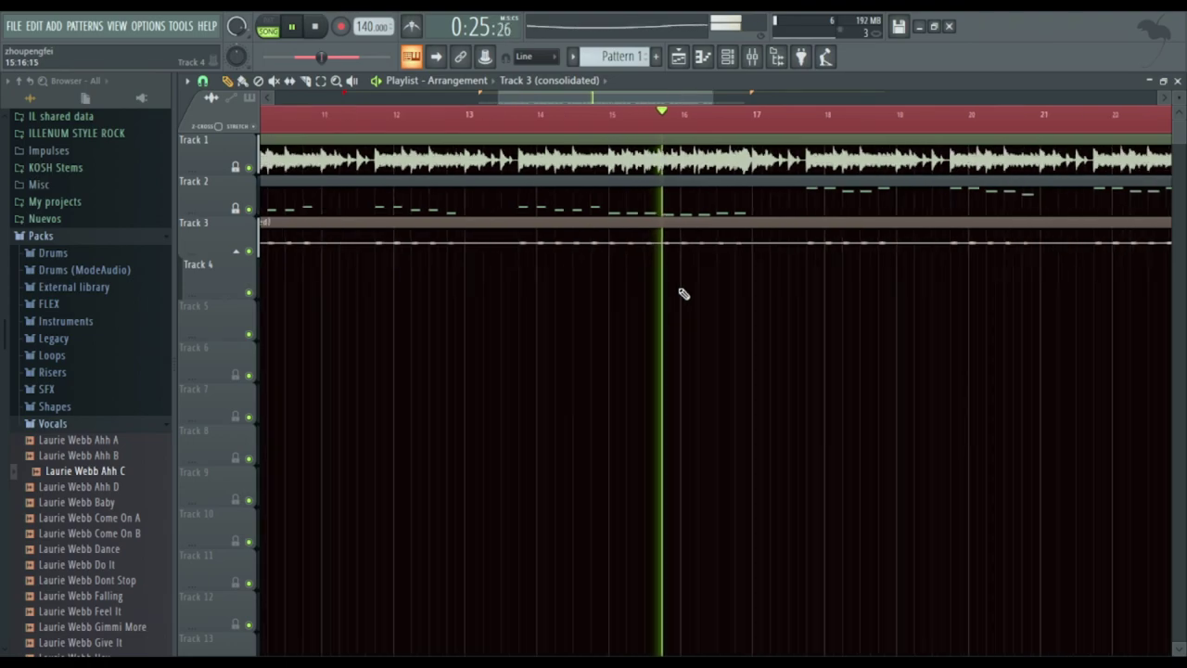
scroll(917, 297, "up", 1)
scroll(782, 315, "down", 1)
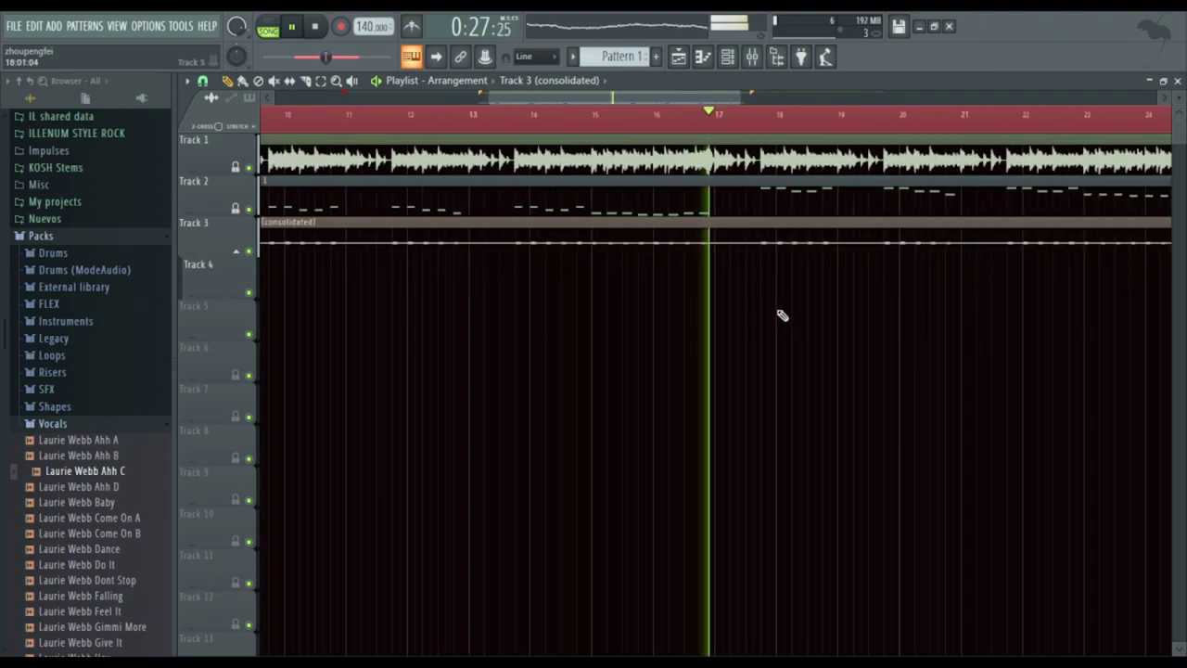
Play back the drop with the sidechain volume automation on Track 4, making the playlist follow the playhead, and stop playback.
scroll(770, 314, "down", 1)
scroll(918, 303, "down", 1)
scroll(655, 305, "up", 1)
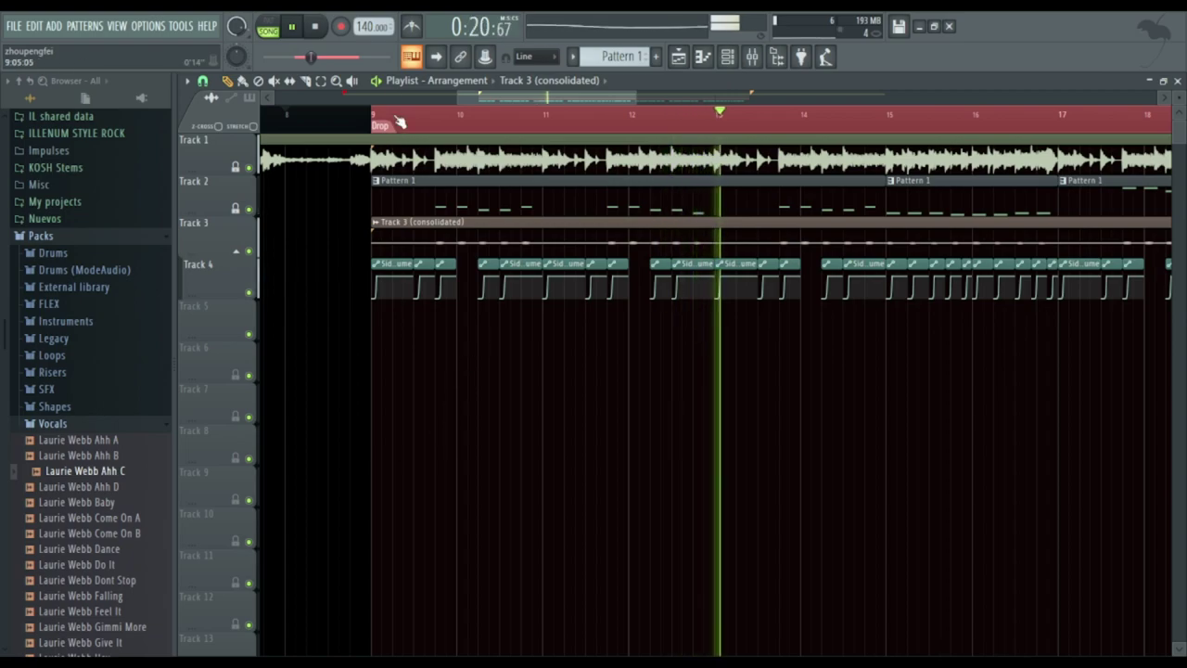
left_click(437, 56)
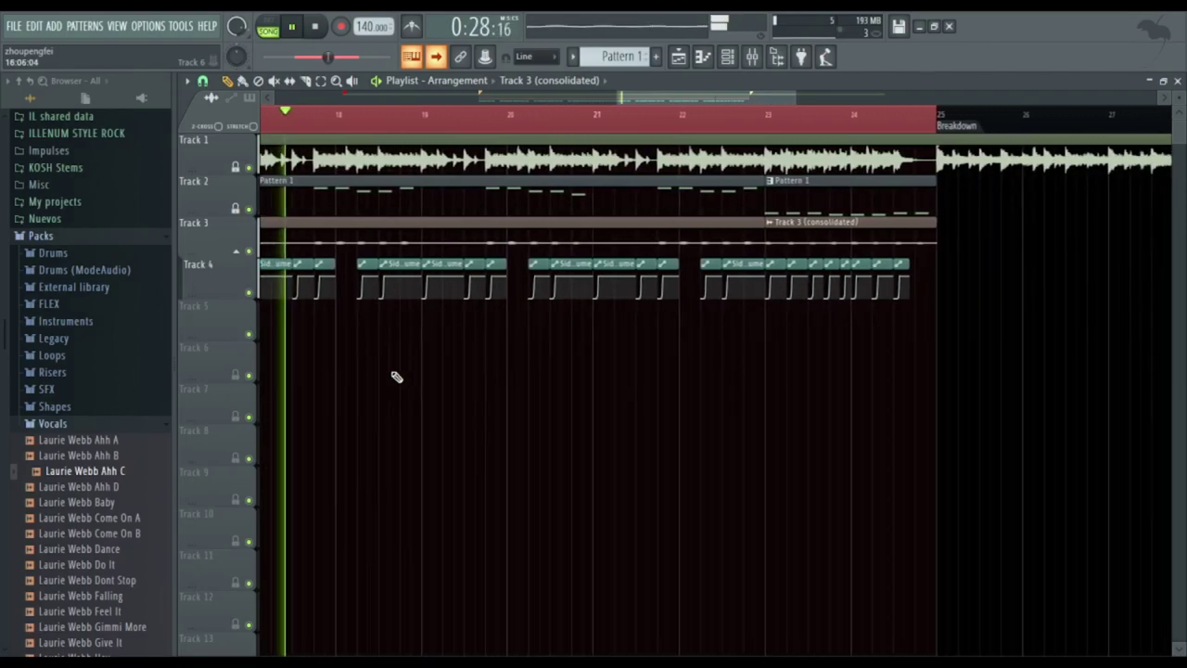
key("space")
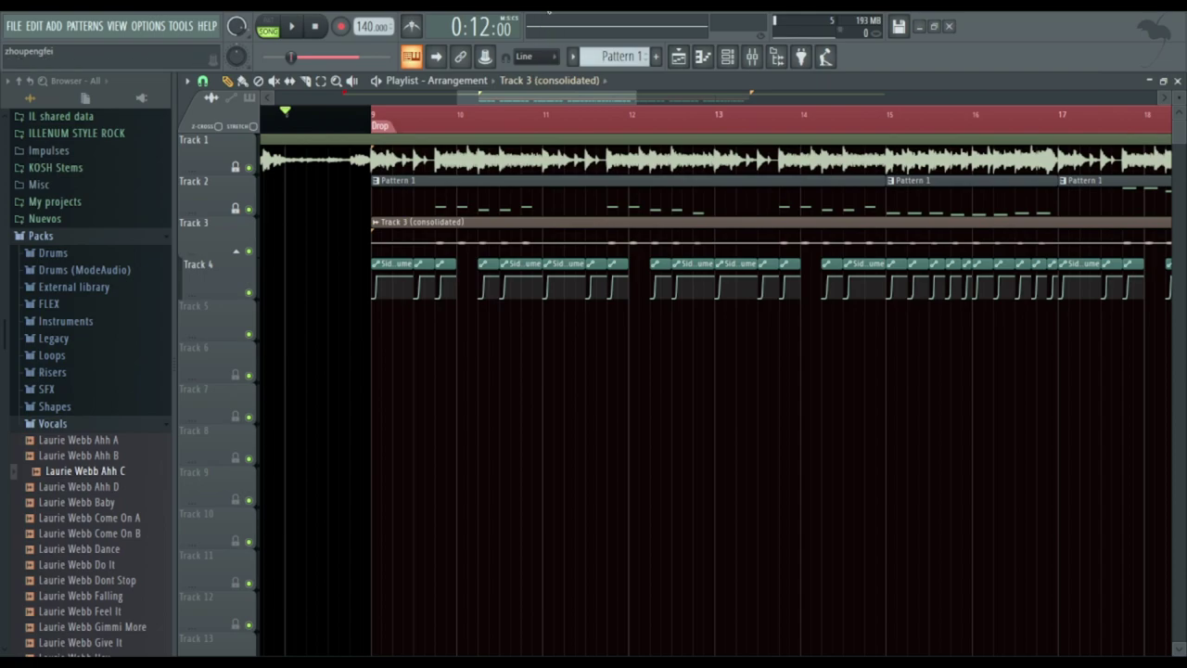
Inspect how the Laurie Webb Ahh C #2 and Voz de chango xd mixer tracks route to Vocals 2, and select Vocals 2.
key("F9")
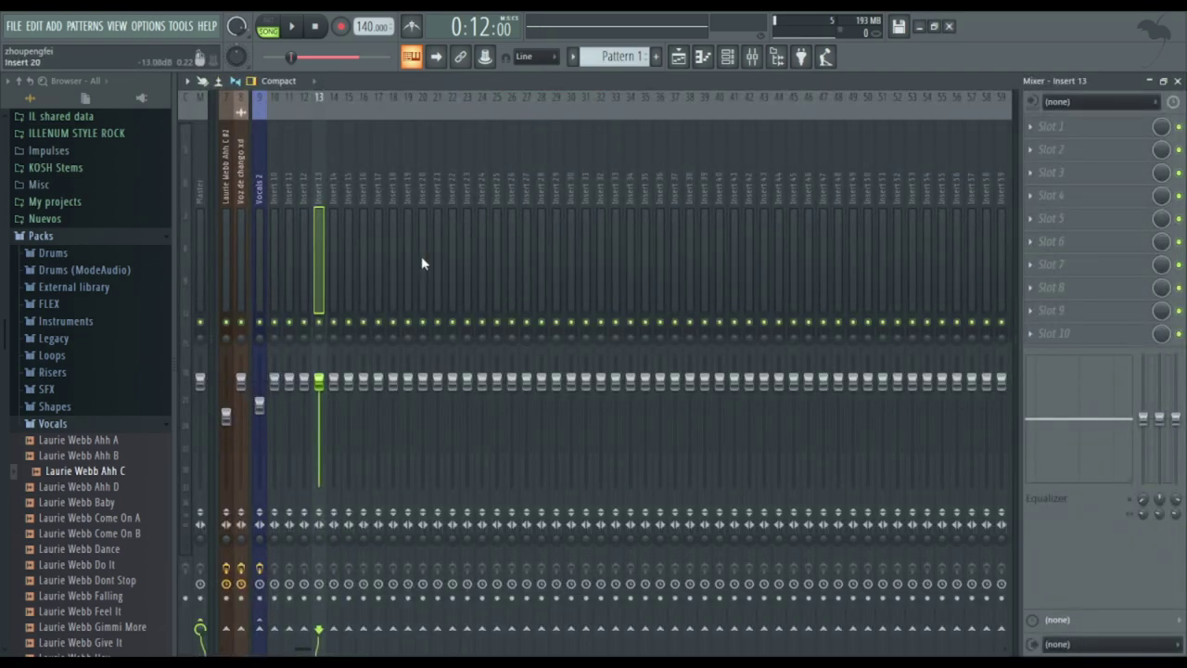
left_click(226, 253)
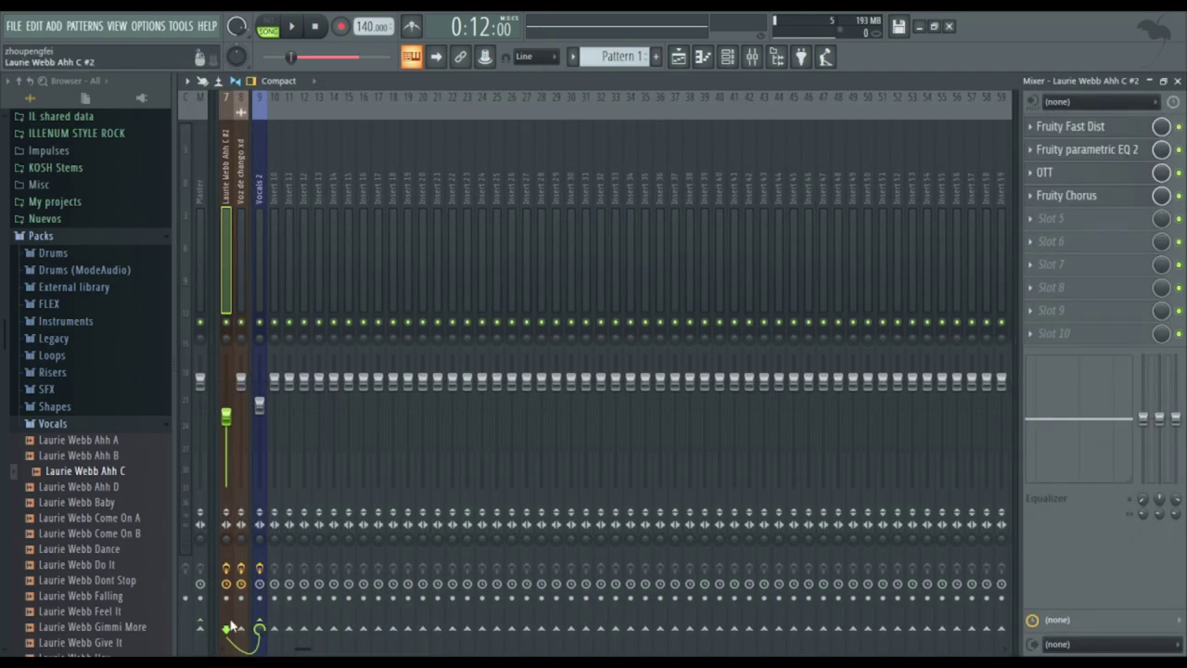
left_click(242, 482)
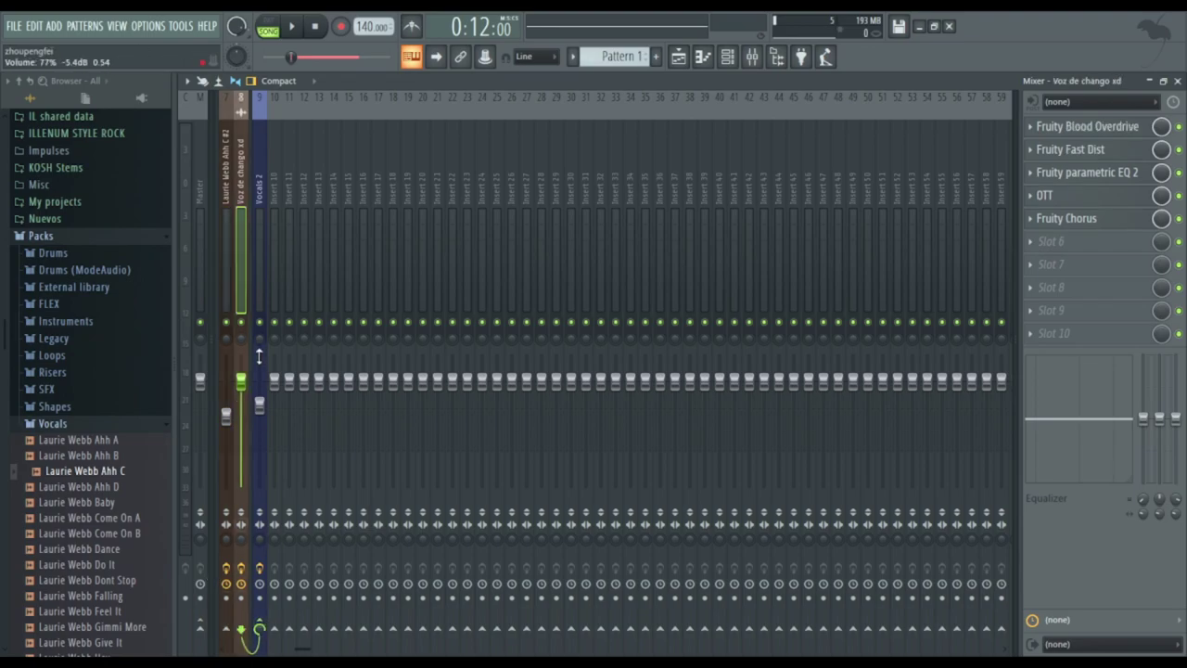
left_click(260, 616)
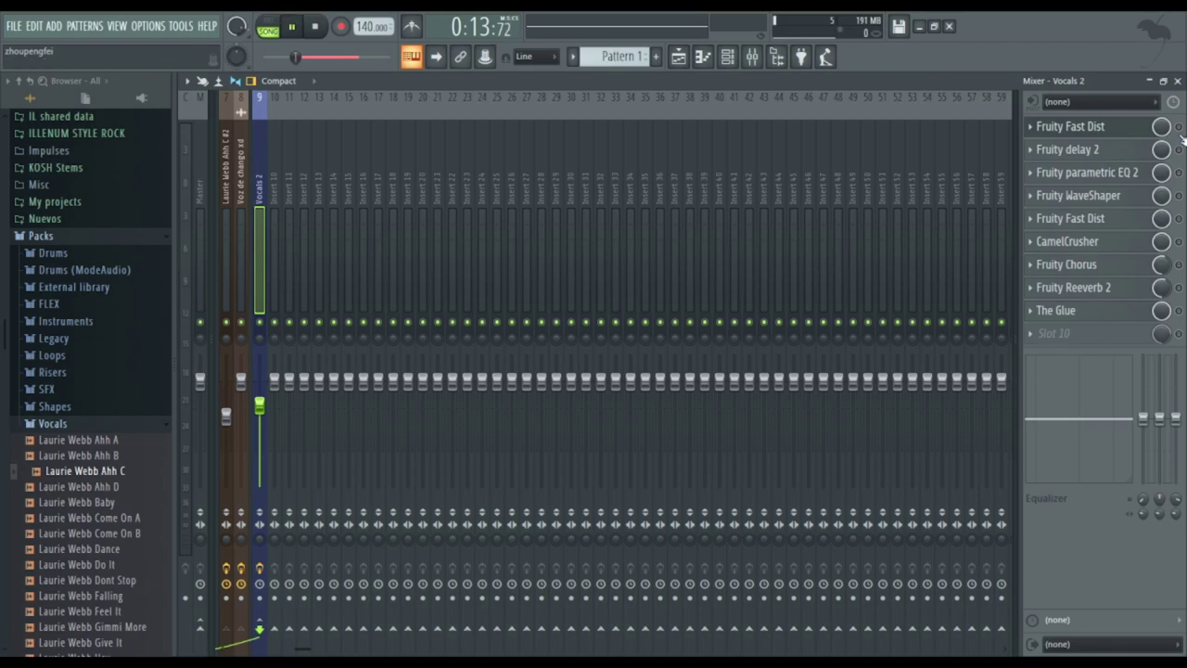
Enable and review Fruity Fast Dist, Fruity delay 2 and Fruity parametric EQ 2 on Vocals 2, auditioning them in playback.
left_click(1072, 127)
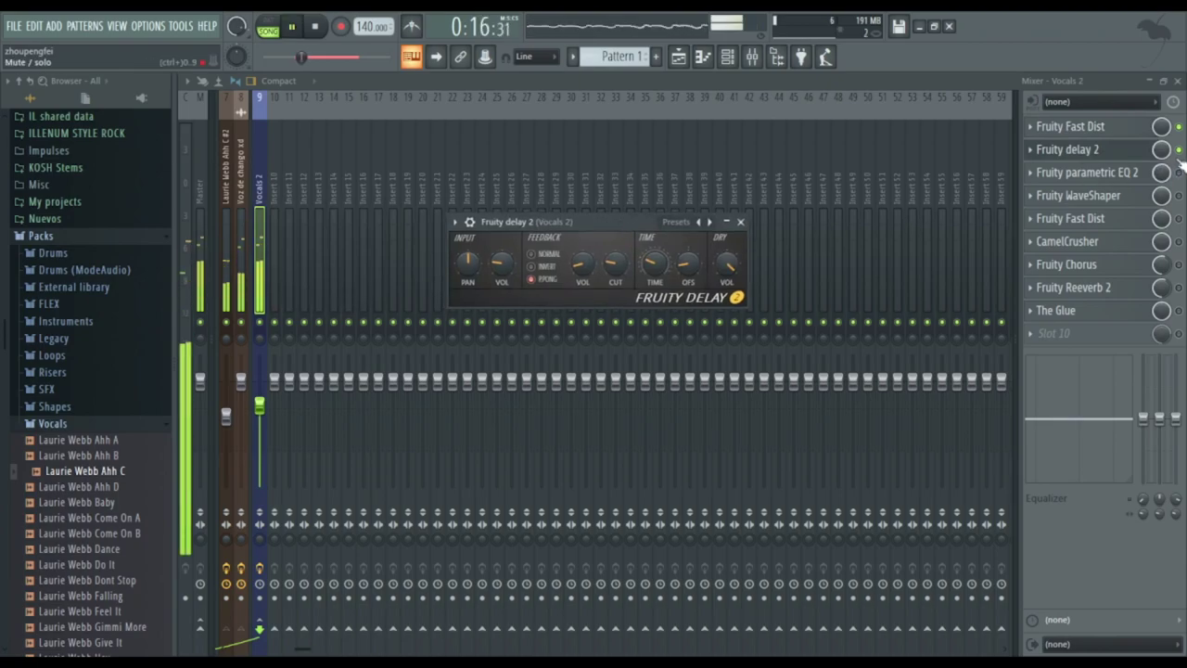
key("space")
left_click(1087, 172)
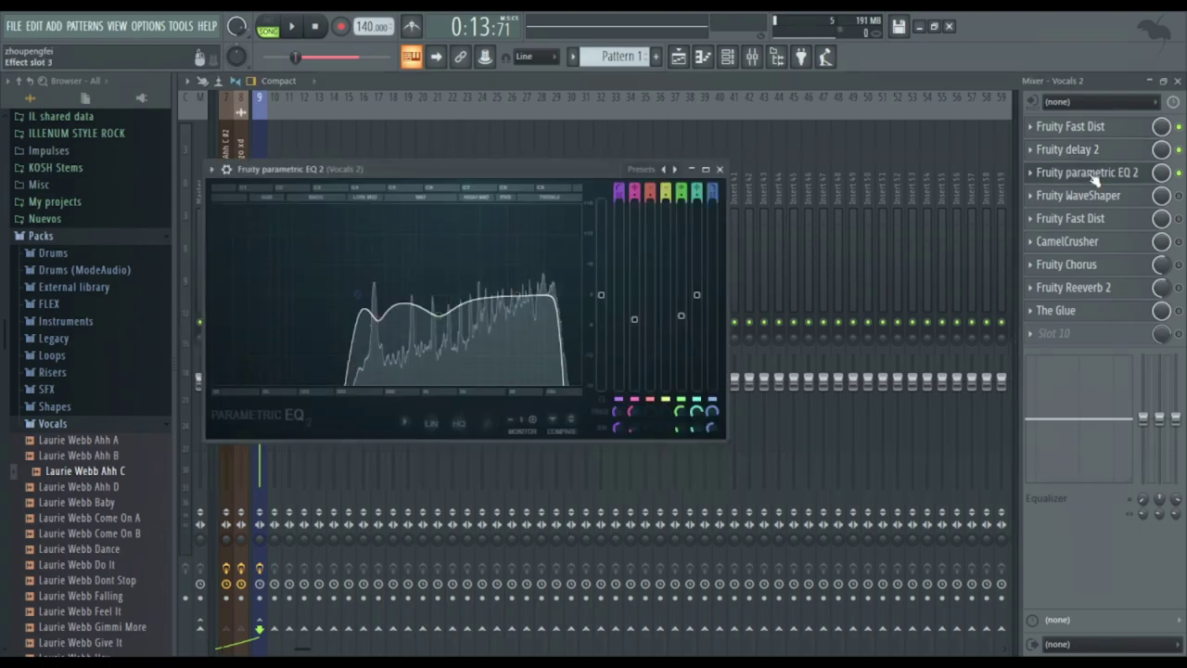
left_click_drag(515, 167, 673, 206)
key("space")
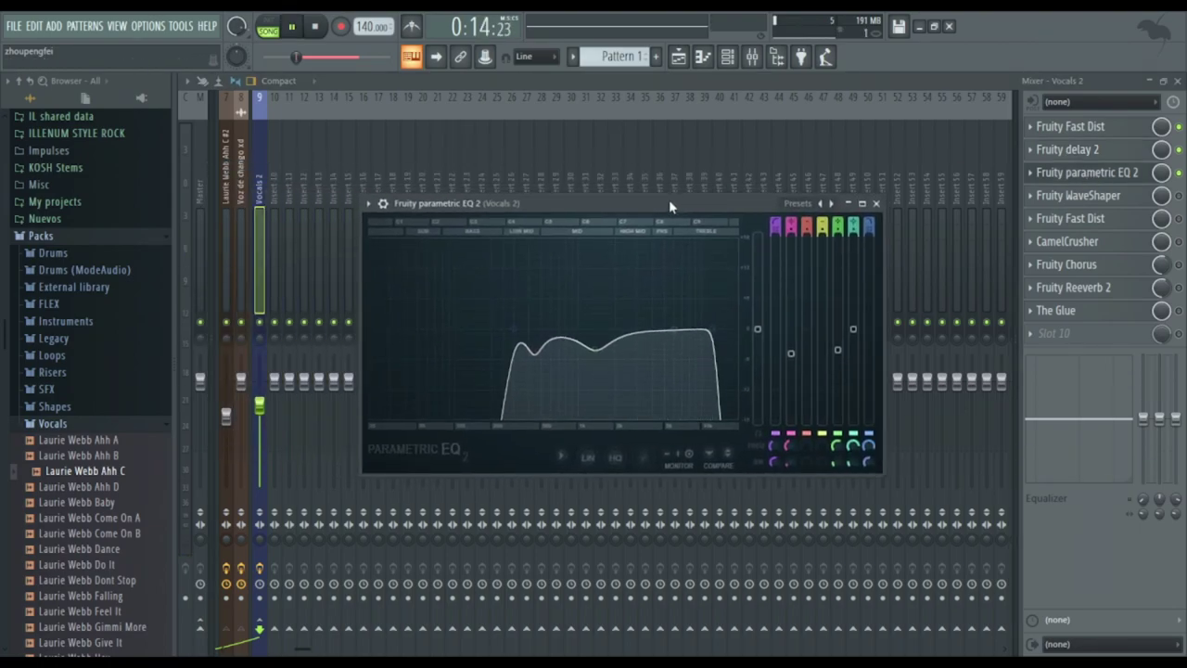
key("space")
left_click(875, 203)
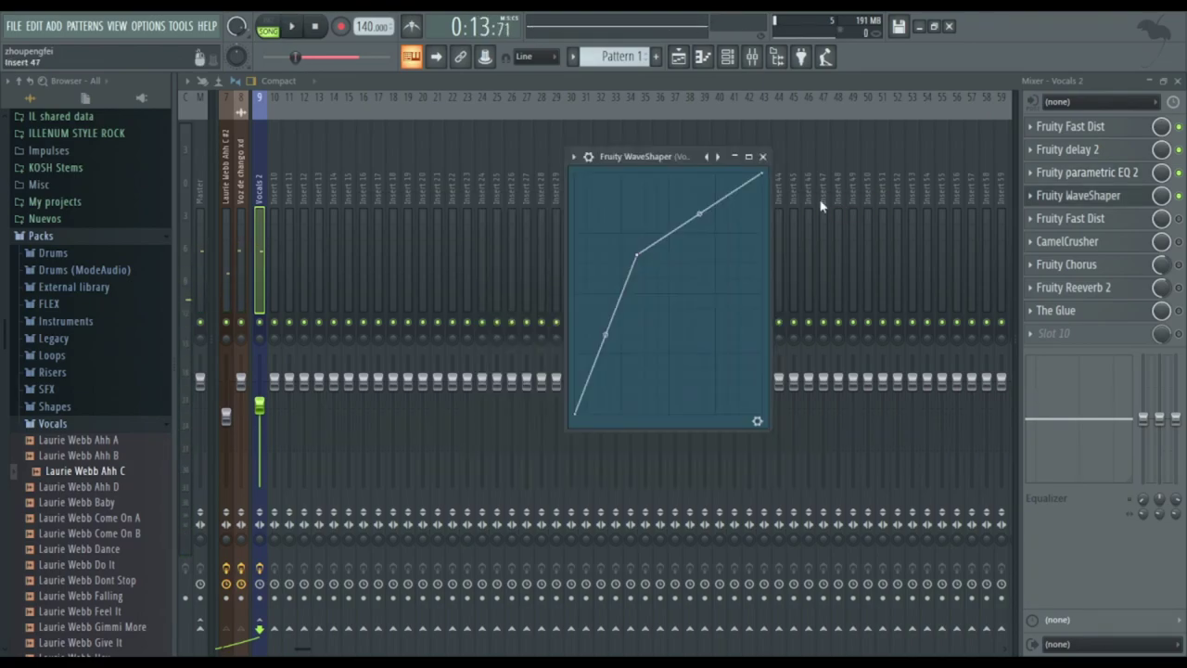
Enable, audition and review Fruity WaveShaper and the second Fruity Fast Dist on the Vocals 2 track.
left_click_drag(654, 163, 635, 206)
key("space")
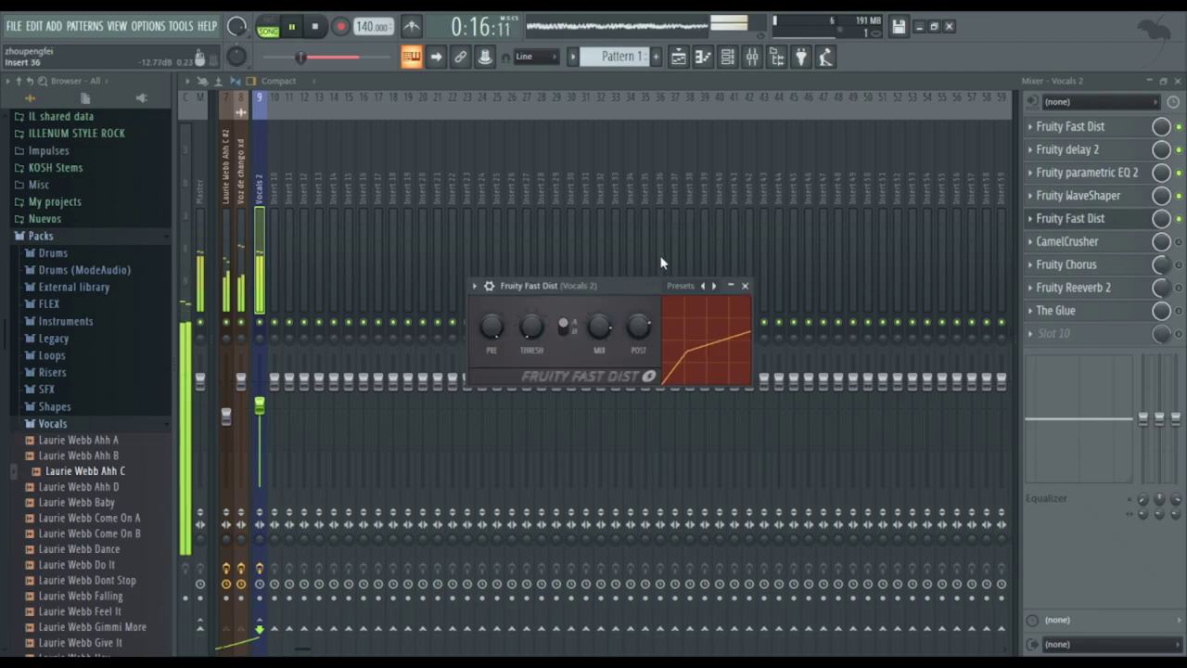
left_click(745, 286)
Enable CamelCrusher and Fruity Chorus on the Vocals 2 track, reviewing and auditioning each effect's settings.
left_click_drag(432, 261, 671, 219)
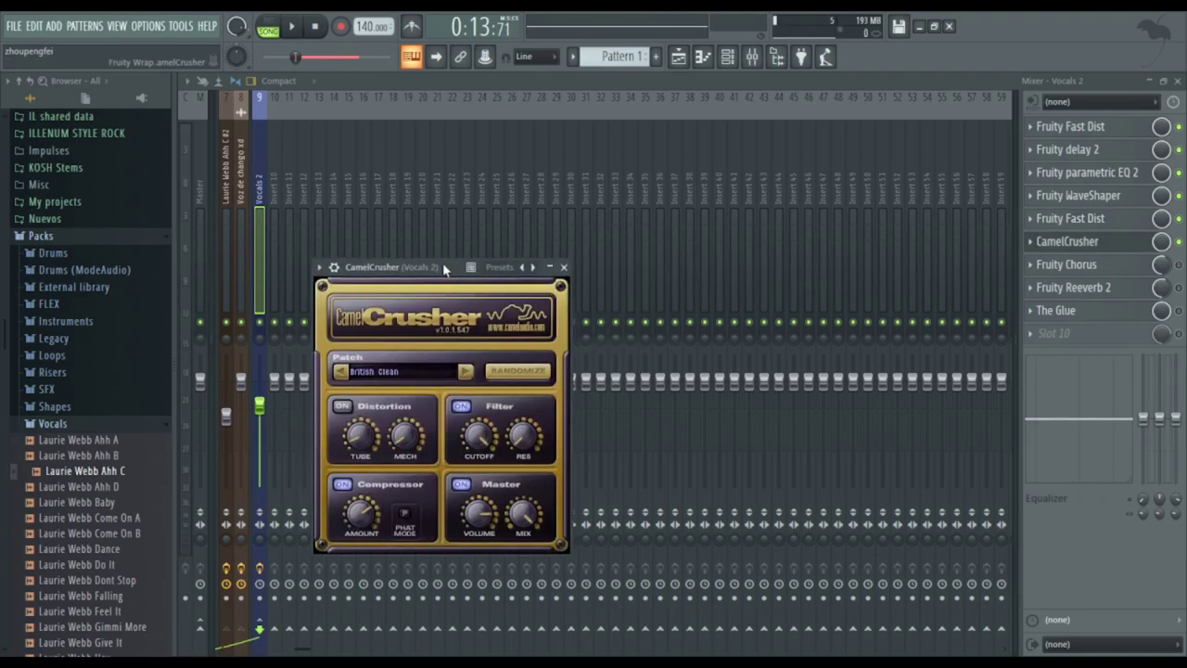
key("space")
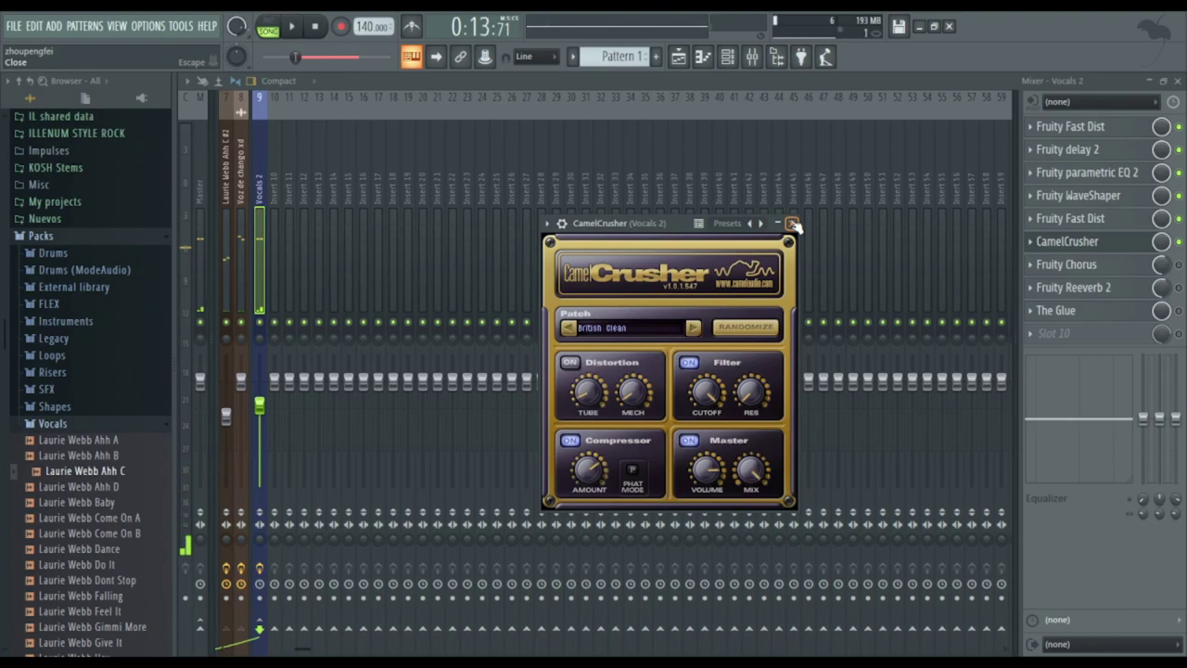
left_click(792, 225)
left_click(1095, 264)
key("space")
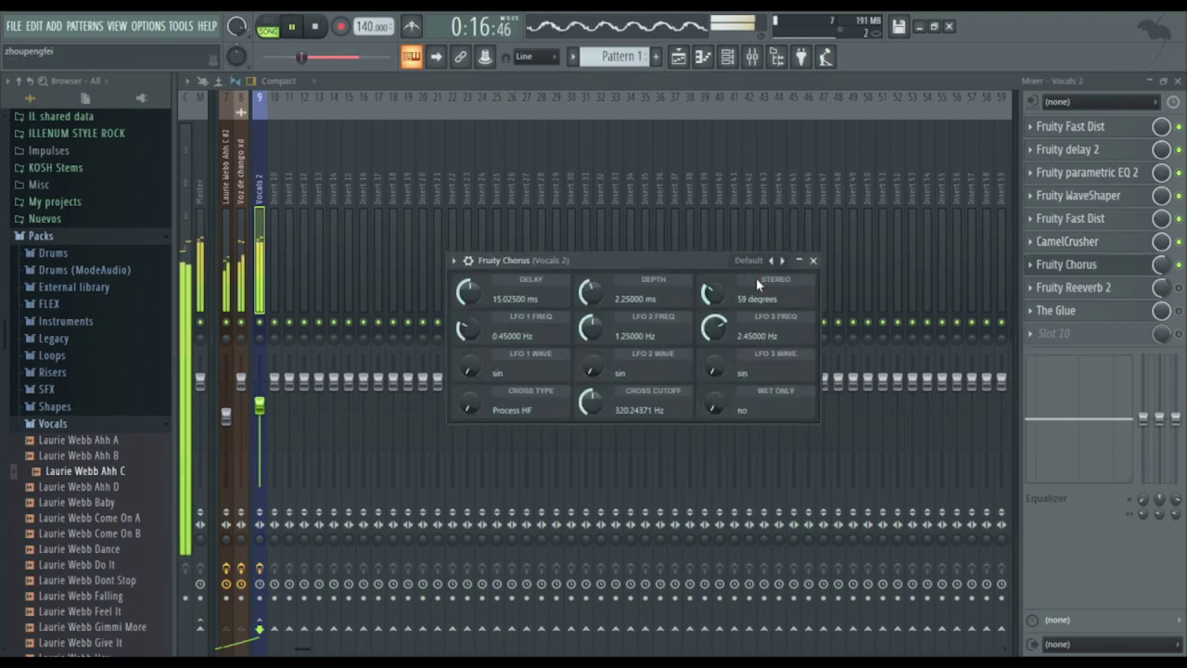
left_click(812, 262)
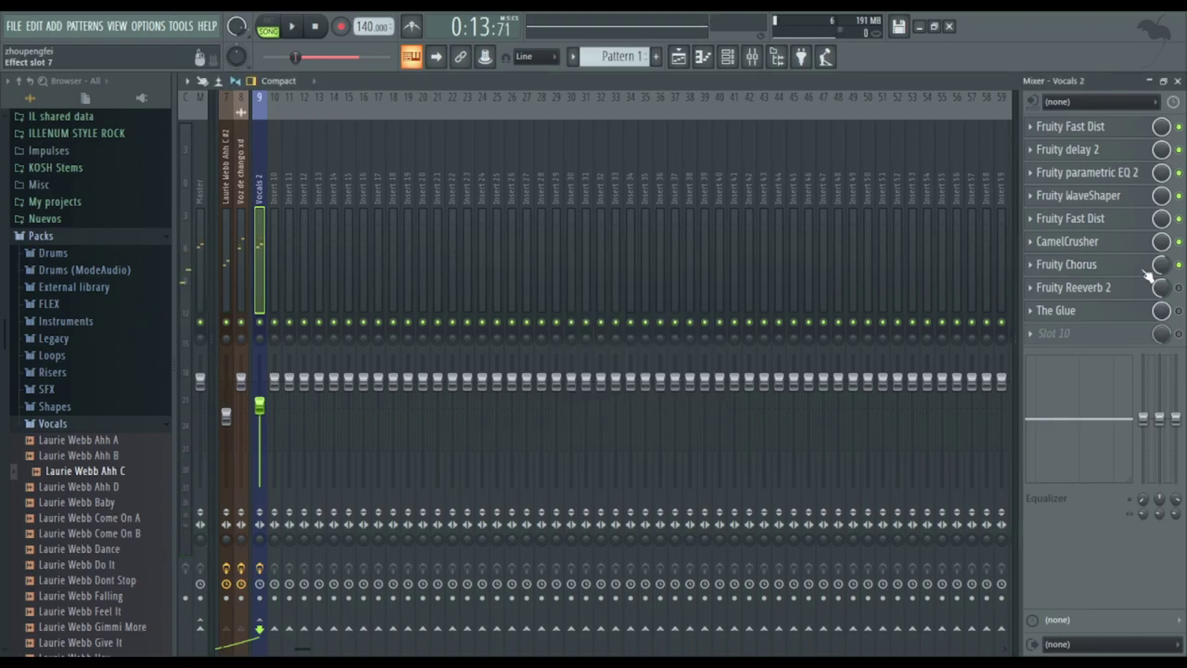
Enable and review Fruity Reeverb 2 and The Glue on the Vocals 2 track, and close their settings.
left_click(1138, 293)
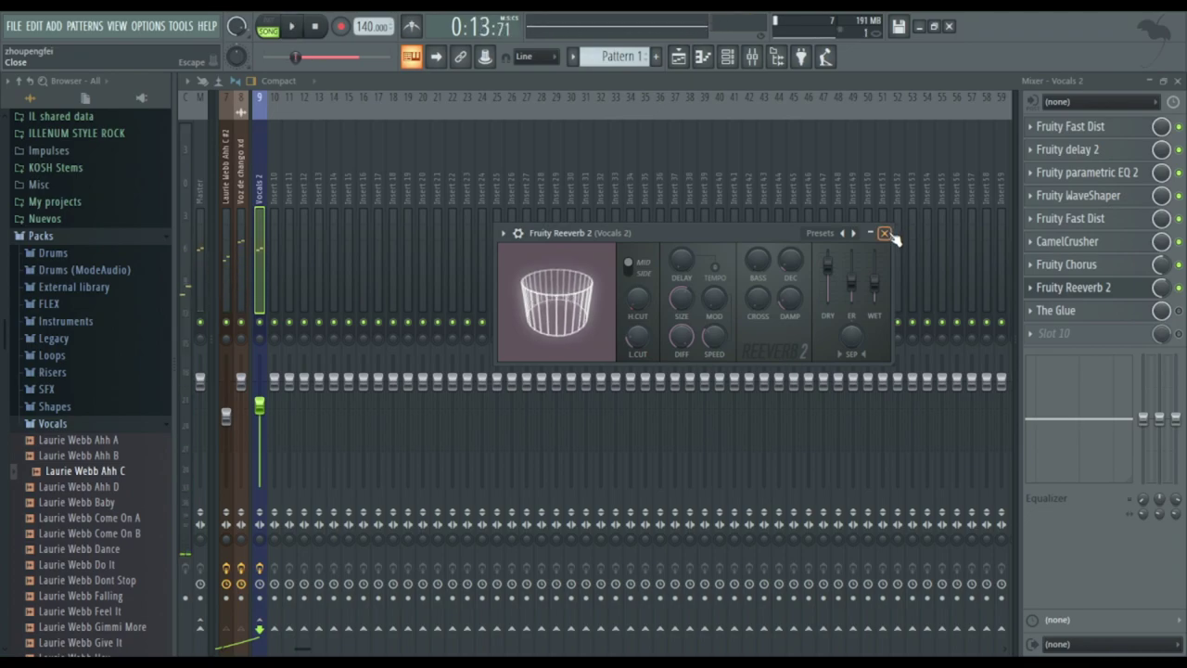
left_click(884, 233)
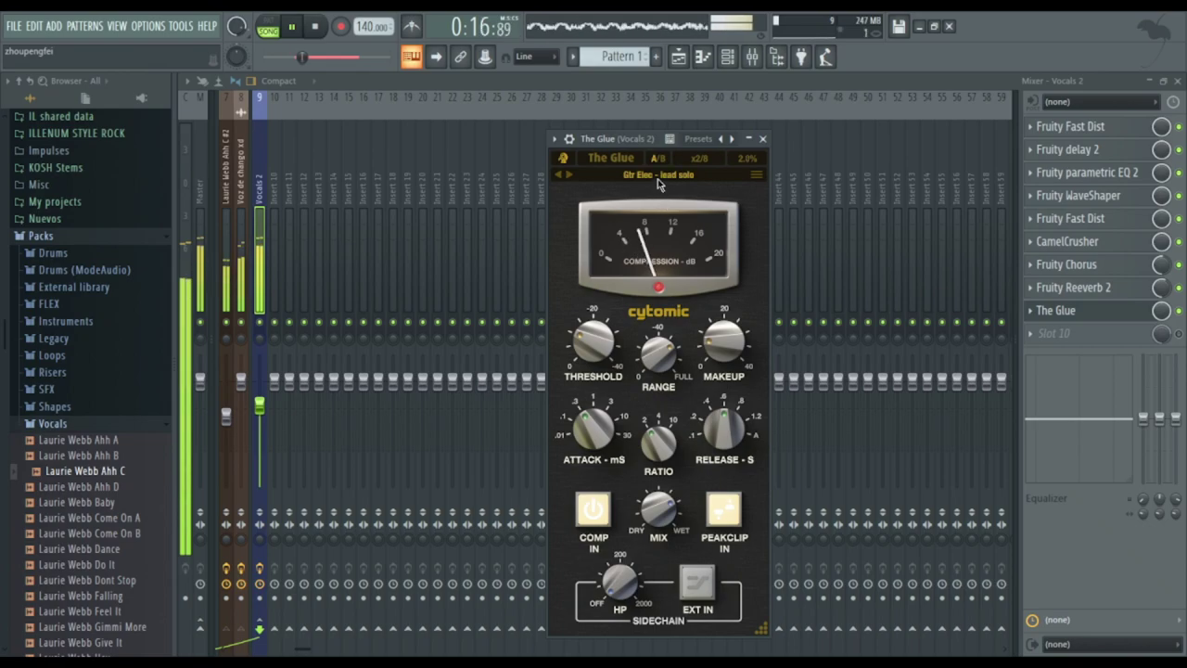
left_click(763, 140)
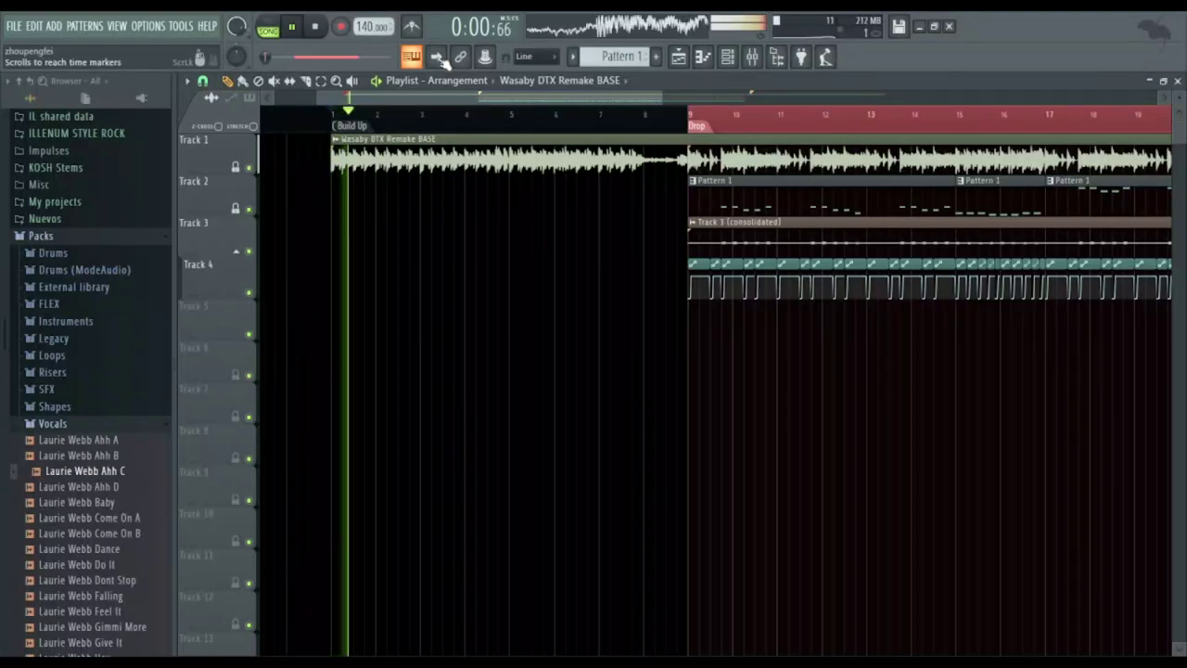
Play the arrangement from the Build Up through the Drop with the playlist following the playhead.
left_click(440, 59)
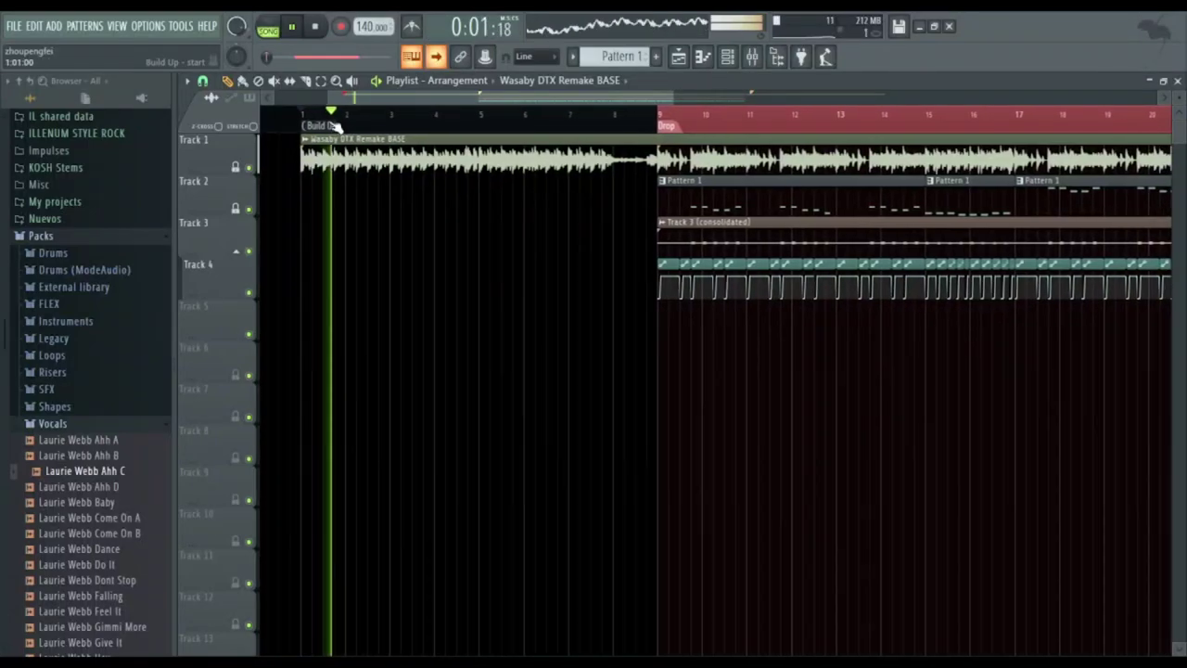
scroll(329, 124, "up", 4)
scroll(332, 116, "up", 2)
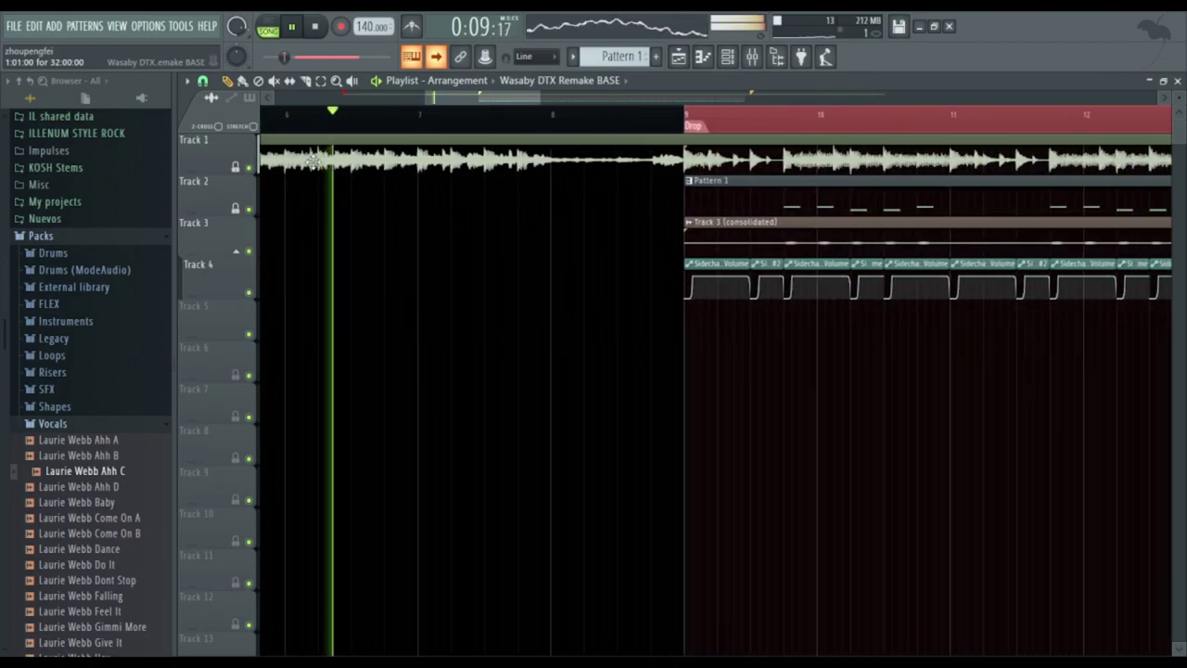
scroll(359, 130, "up", 3)
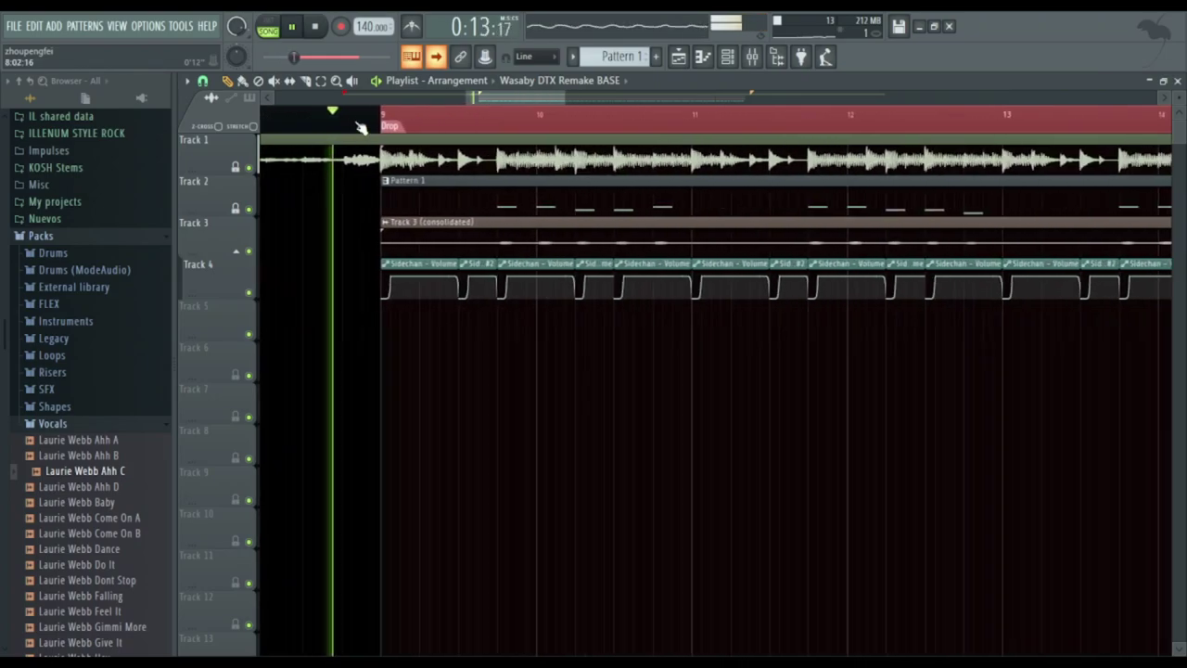
scroll(361, 127, "up", 2)
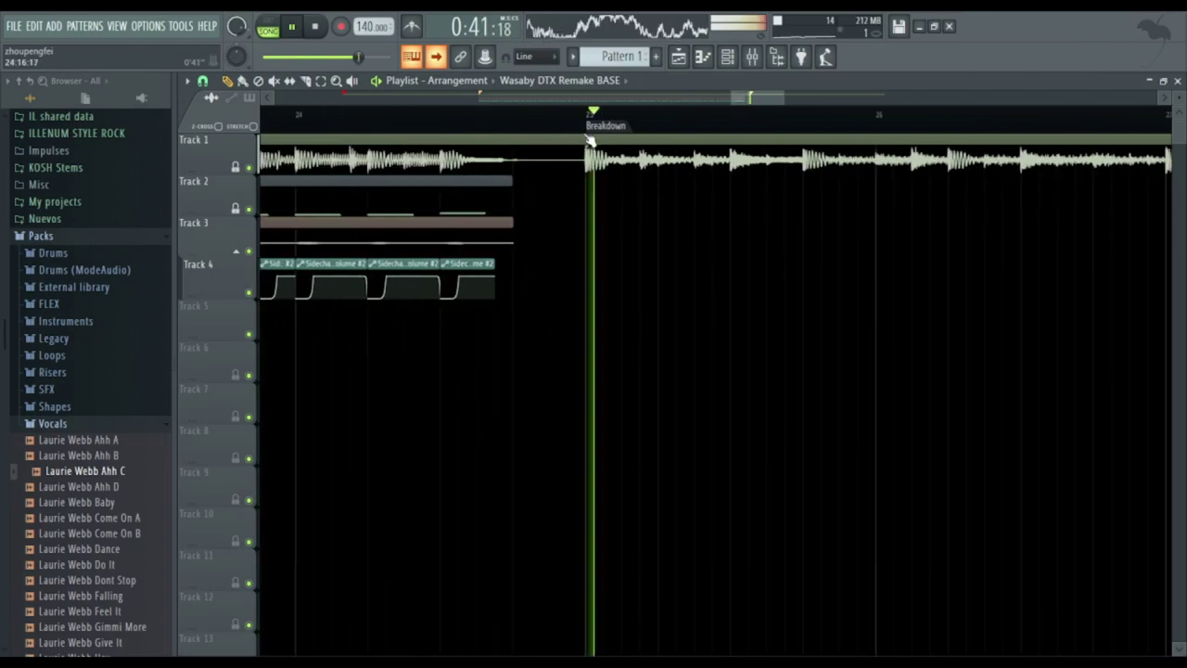
Turn off the playlist's automatic scrolling and look over the full arrangement from Build Up to Breakdown.
scroll(529, 219, "down", 8)
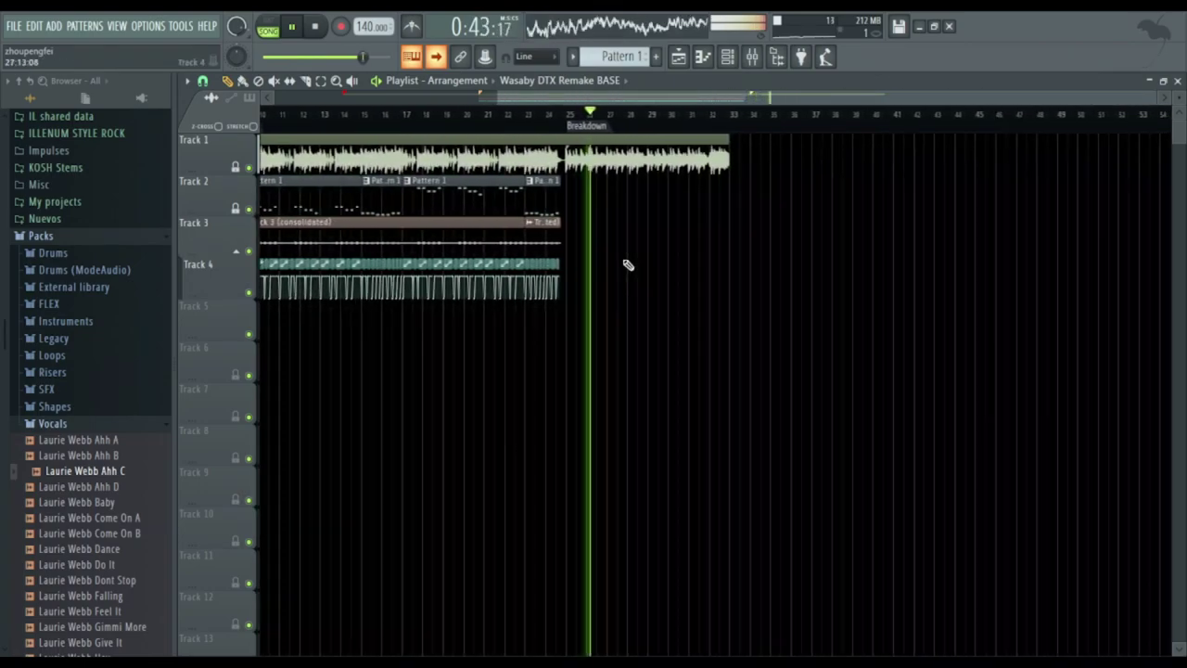
left_click(436, 57)
left_click_drag(700, 273, 914, 332)
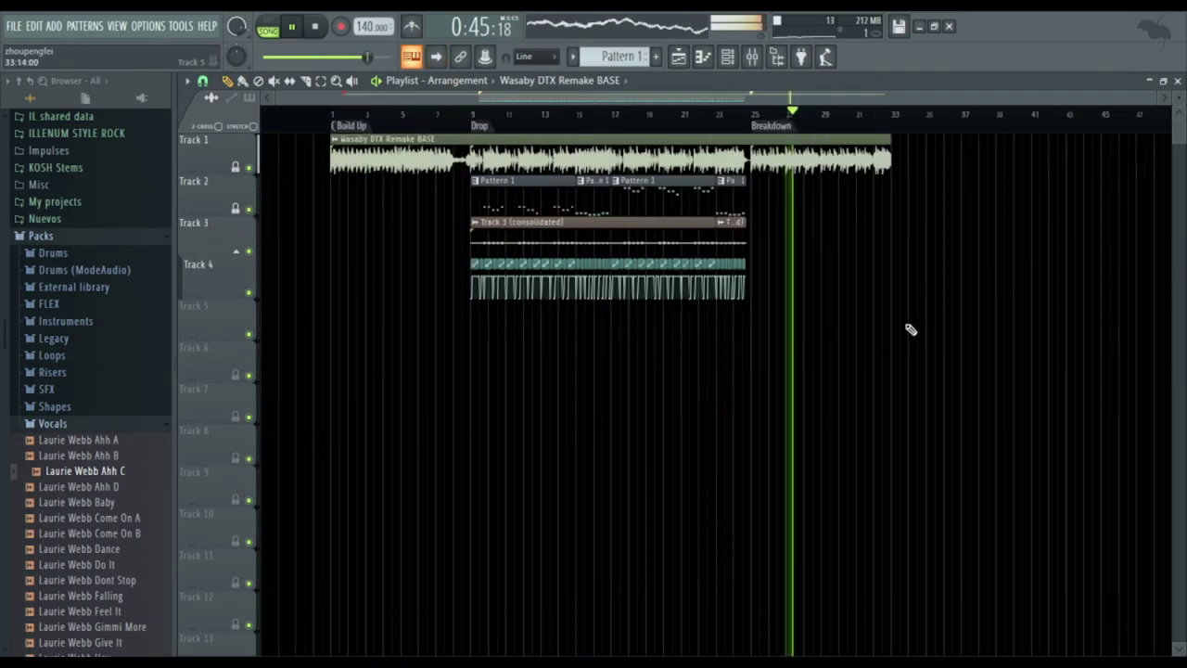
scroll(564, 323, "up", 3)
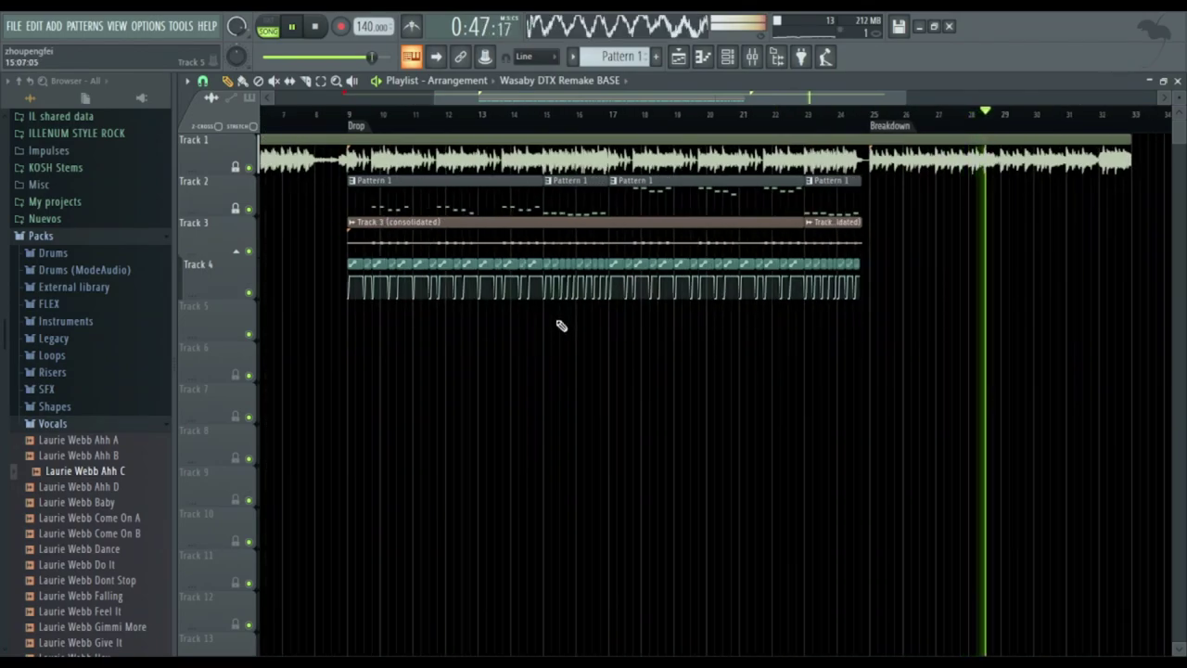